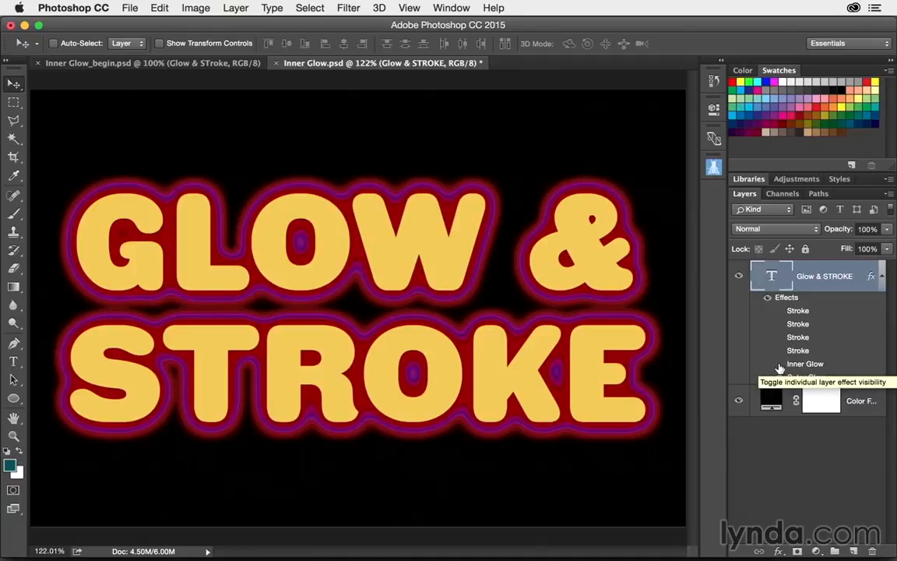
Step: Turn on the visibility of the Inner Glow and all four Stroke effects on the Glow & STROKE layer
{"action": "left_click", "coordinate": [780, 365]}
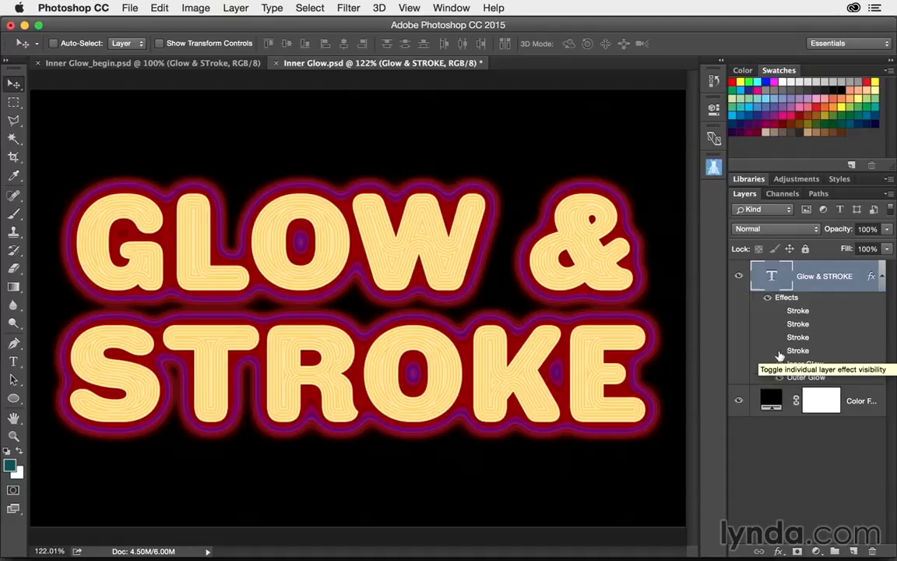
{"action": "left_click", "coordinate": [780, 354]}
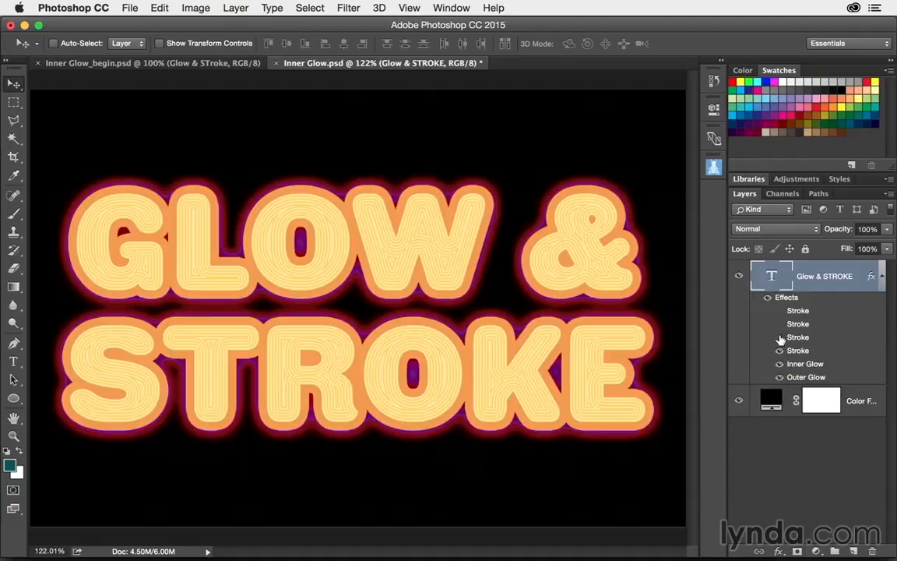
{"action": "left_click", "coordinate": [780, 337]}
{"action": "left_click", "coordinate": [780, 323]}
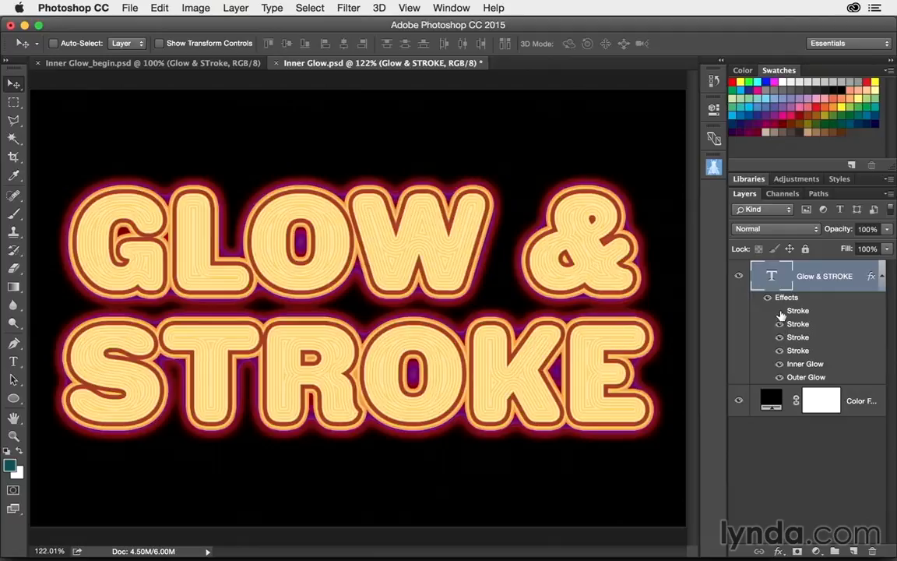
{"action": "left_click", "coordinate": [780, 312]}
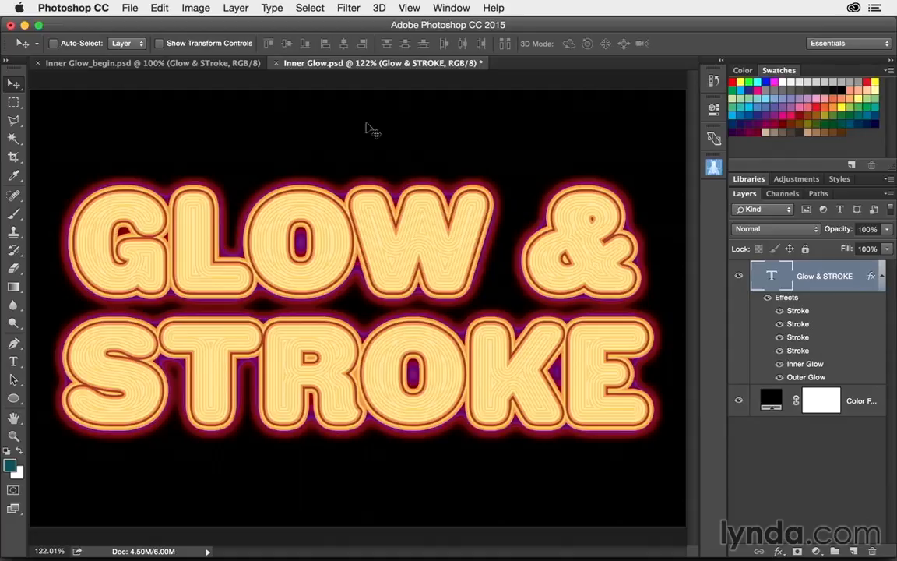
Step: In Inner Glow_begin.psd, add an Outer Glow to the Glow & STroke text layer with the Normal blend mode
{"action": "left_click", "coordinate": [164, 65]}
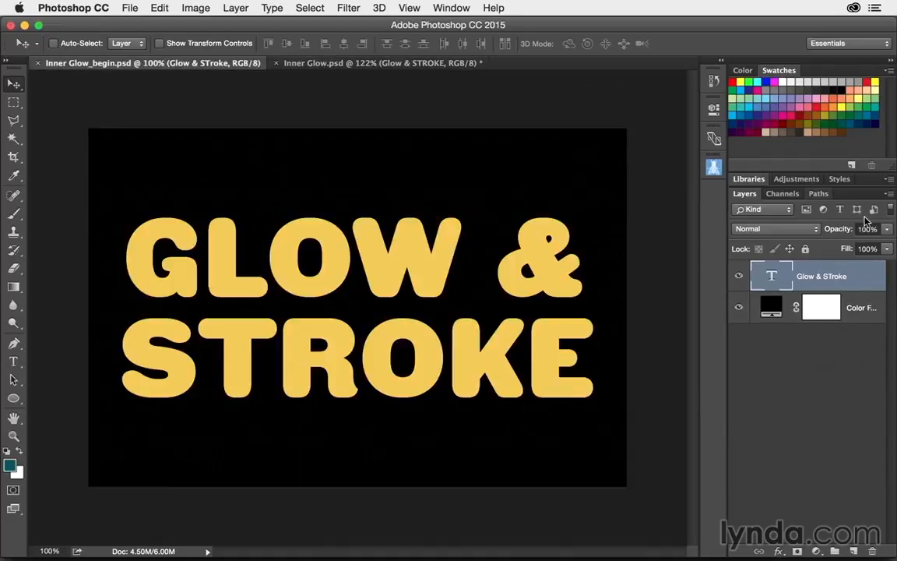
{"action": "double_click", "coordinate": [859, 282]}
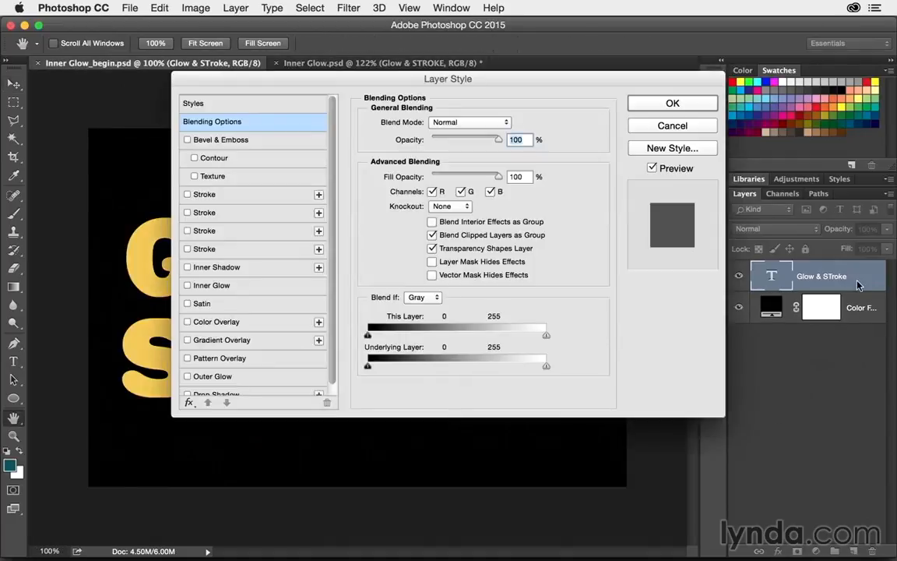
{"action": "left_click", "coordinate": [200, 378]}
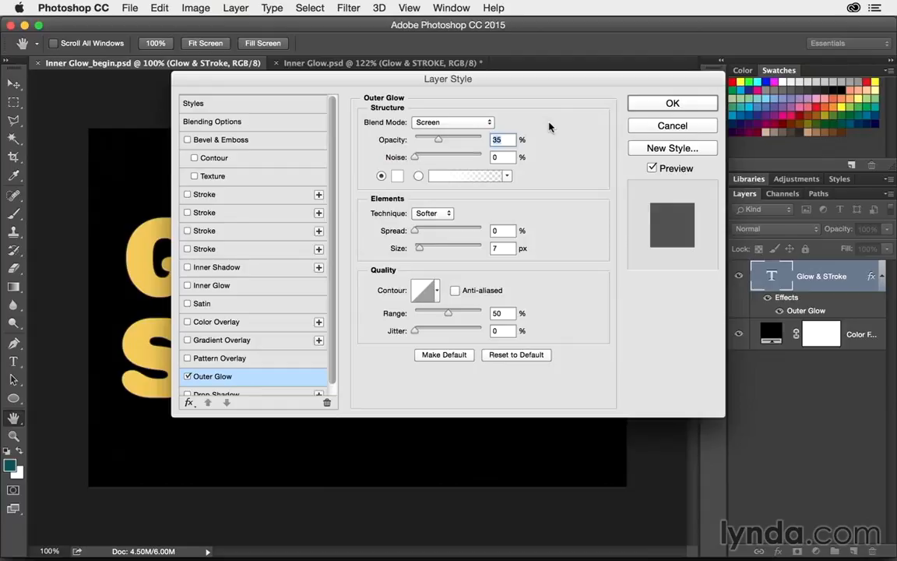
{"action": "left_click", "coordinate": [460, 123]}
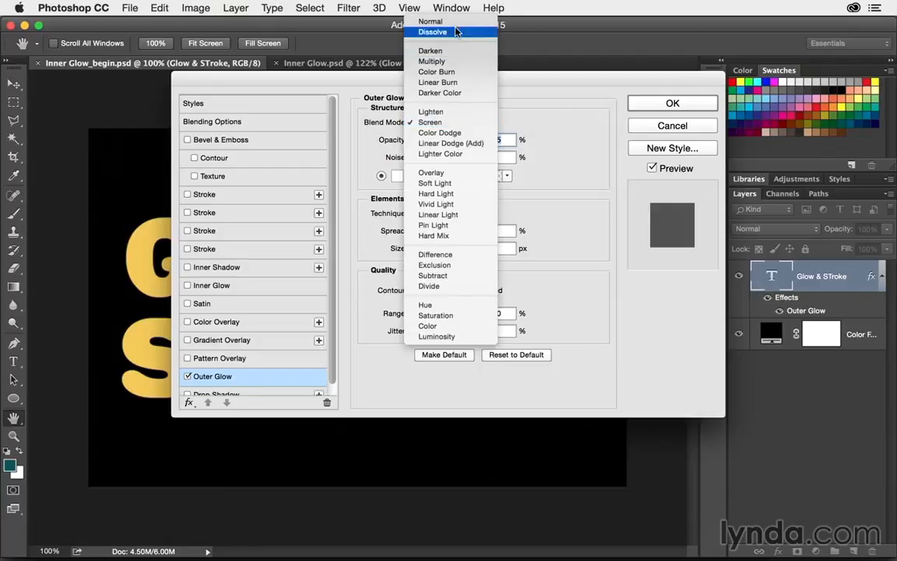
{"action": "left_click", "coordinate": [456, 24]}
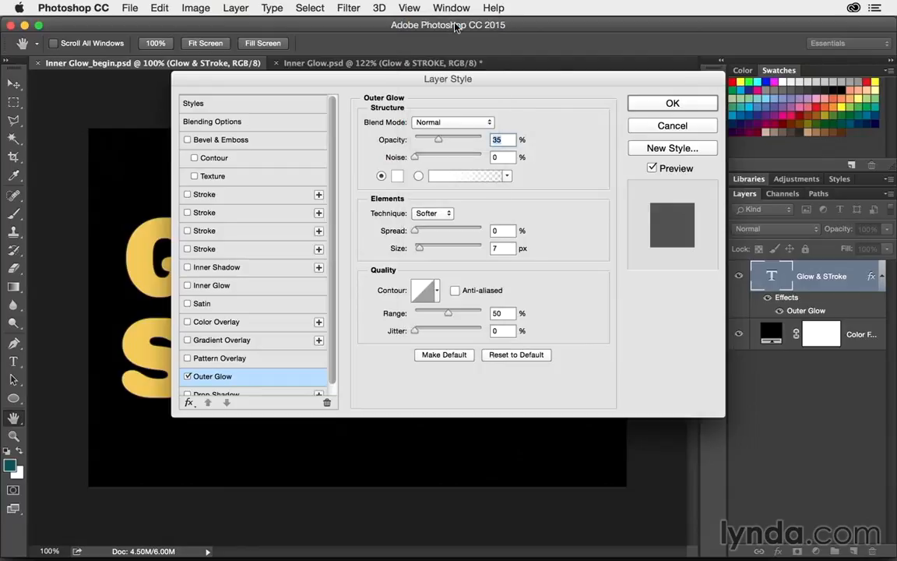
Step: Give the Outer Glow a gradient fill and set its gradient type to Noise
{"action": "left_click", "coordinate": [418, 176]}
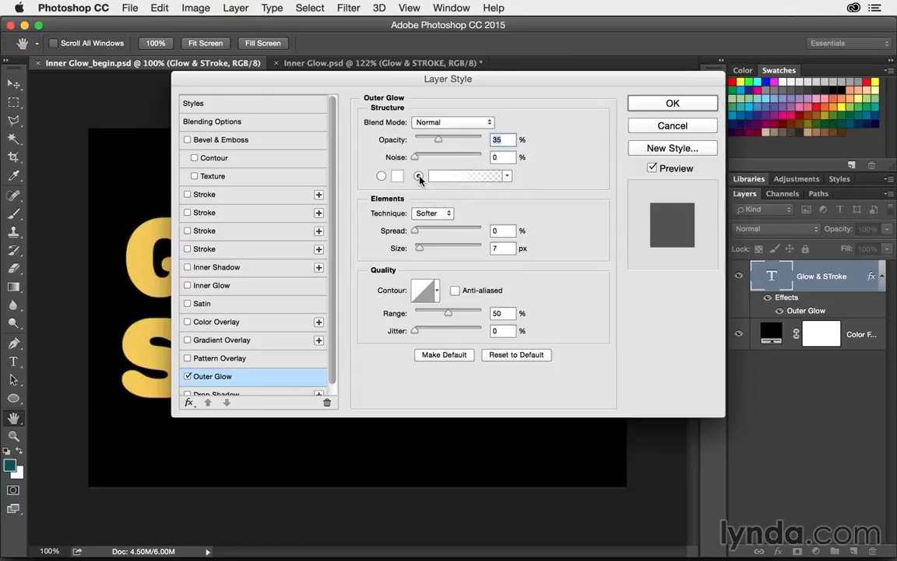
{"action": "left_click", "coordinate": [466, 176]}
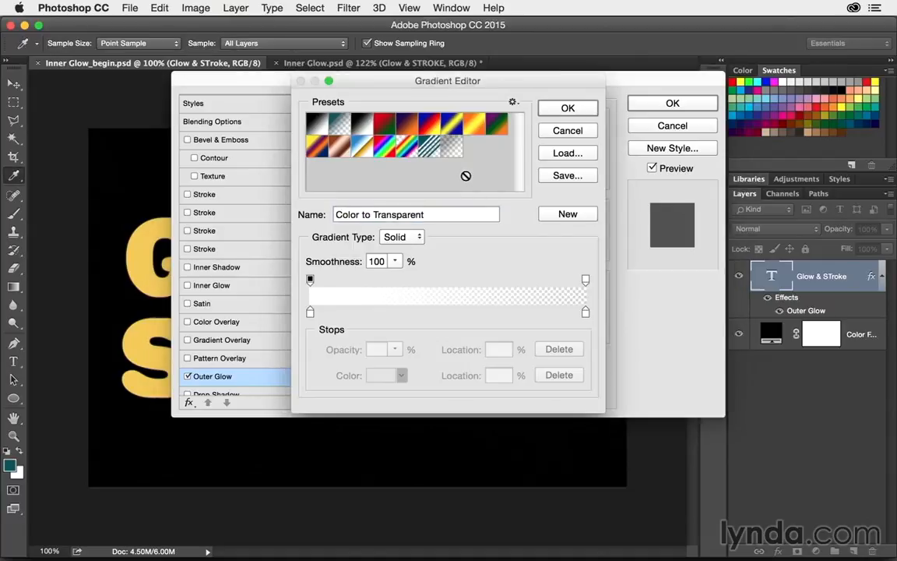
{"action": "left_click", "coordinate": [396, 237]}
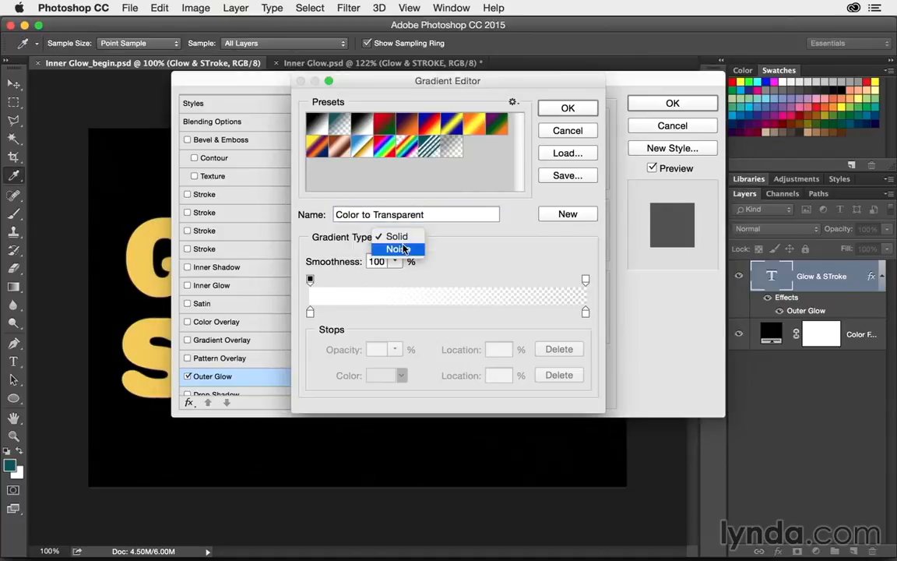
{"action": "left_click", "coordinate": [403, 249]}
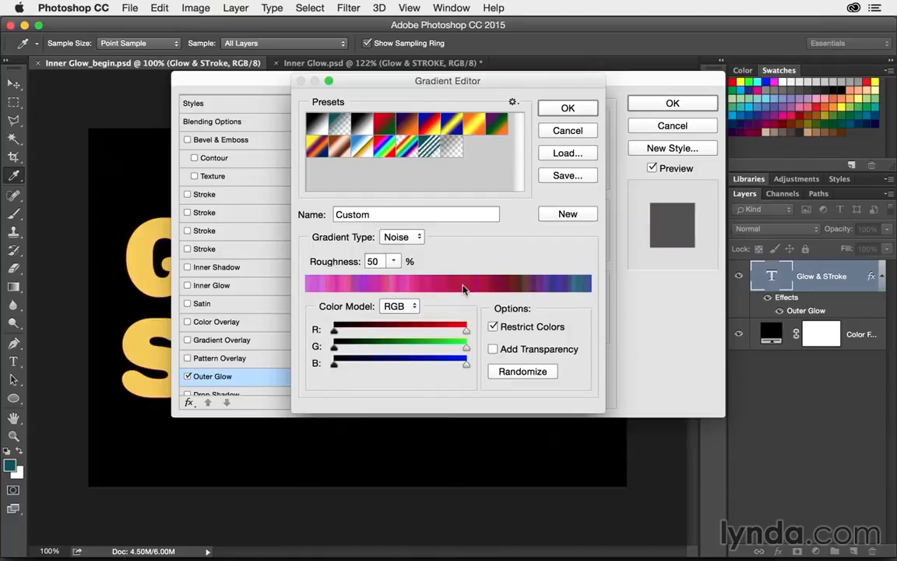
{"action": "left_click", "coordinate": [568, 107]}
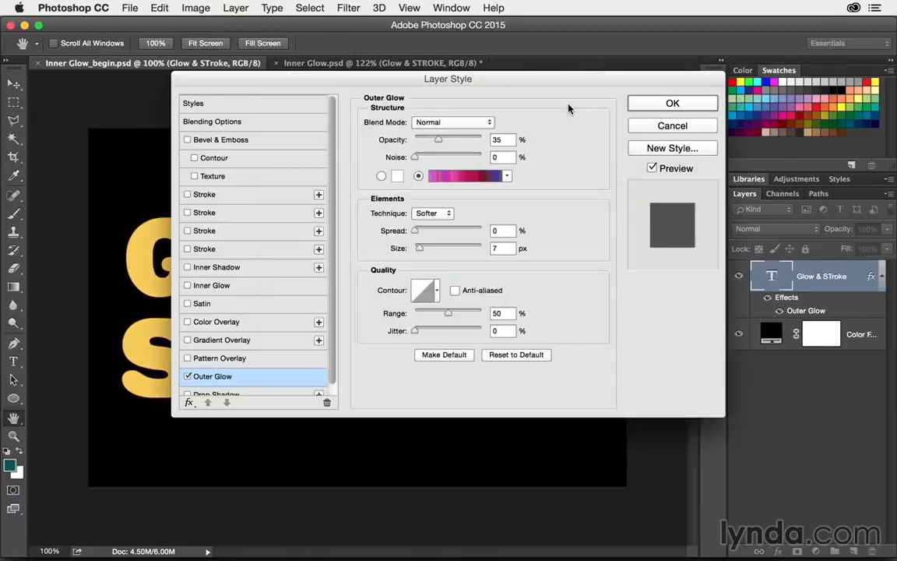
Step: Set the Outer Glow's opacity to 78%, spread to 13% and size to 53 px
{"action": "mouse_move", "coordinate": [340, 71]}
{"action": "left_mouse_down"}
{"action": "mouse_move", "coordinate": [479, 70]}
{"action": "mouse_move", "coordinate": [541, 49]}
{"action": "left_mouse_up"}
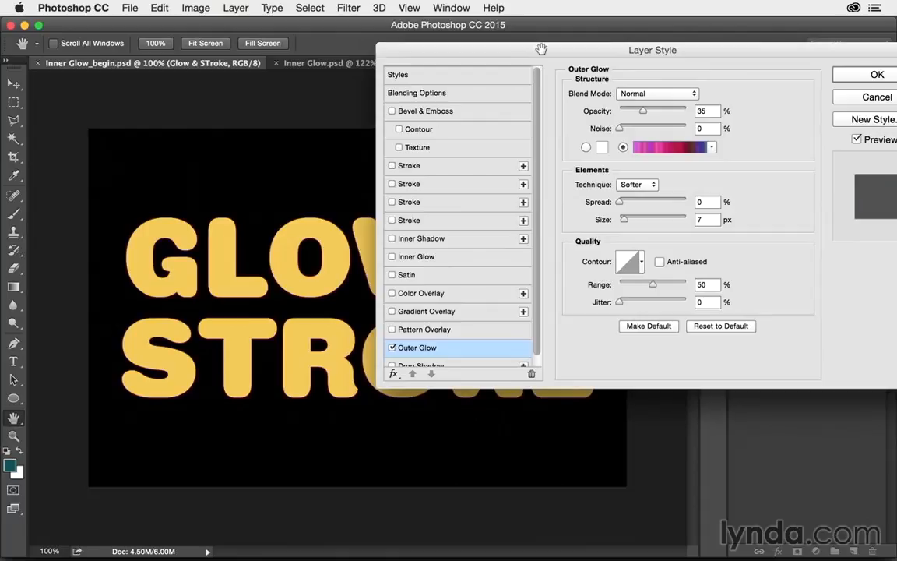
{"action": "left_click", "coordinate": [700, 111]}
{"action": "type", "text": "78"}
{"action": "key", "text": "Tab"}
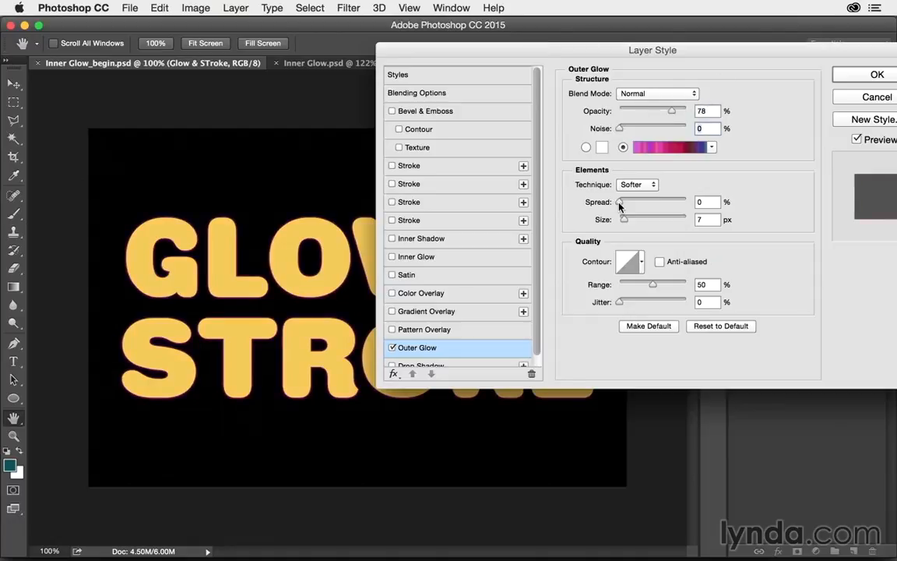
{"action": "double_click", "coordinate": [701, 202]}
{"action": "type", "text": "13"}
{"action": "key", "text": "Tab"}
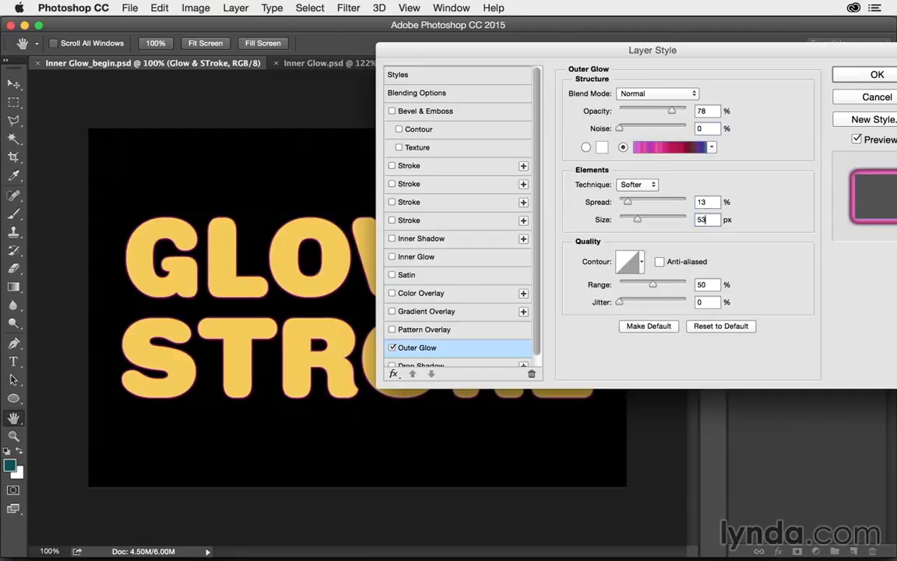
{"action": "type", "text": "53"}
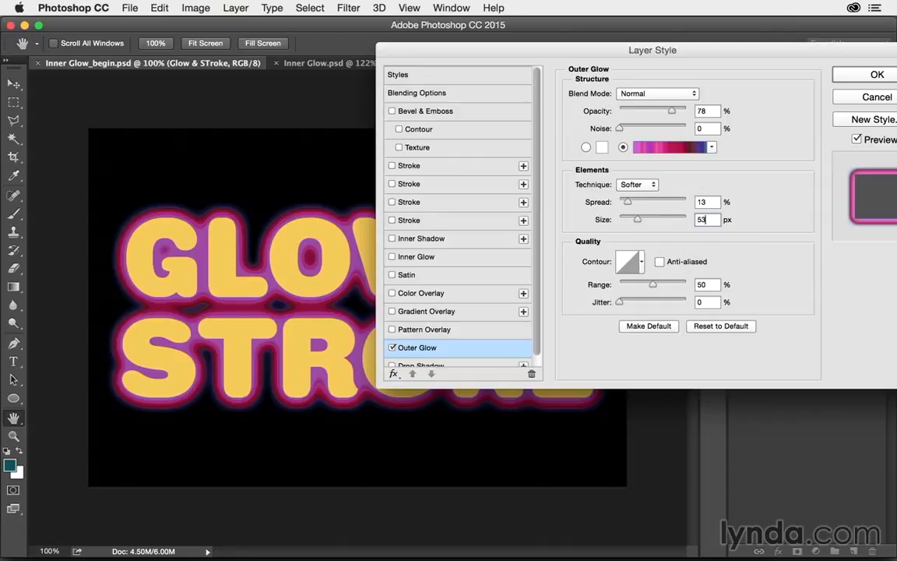
Step: Add an Inner Glow to the text layer with a gradient fill and open that gradient for editing
{"action": "left_click", "coordinate": [409, 258]}
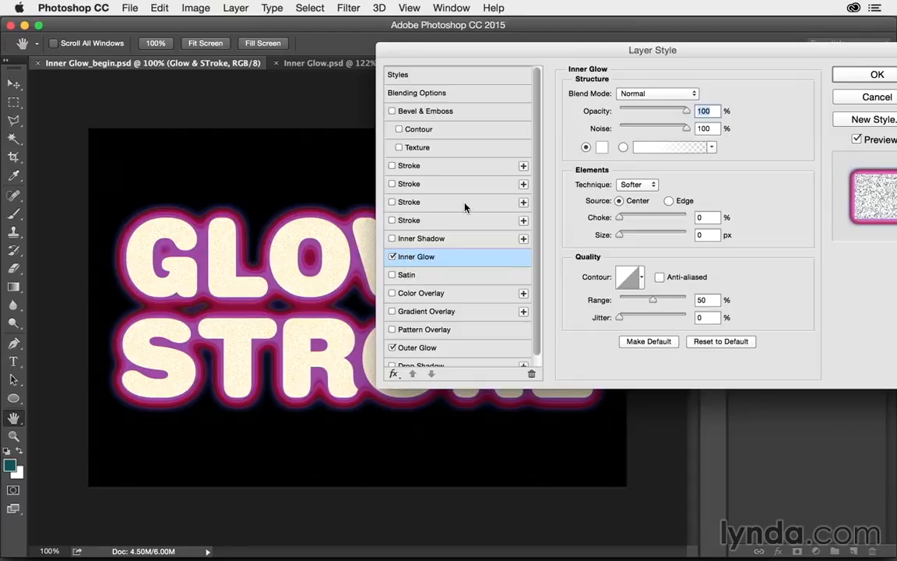
{"action": "left_click", "coordinate": [623, 147]}
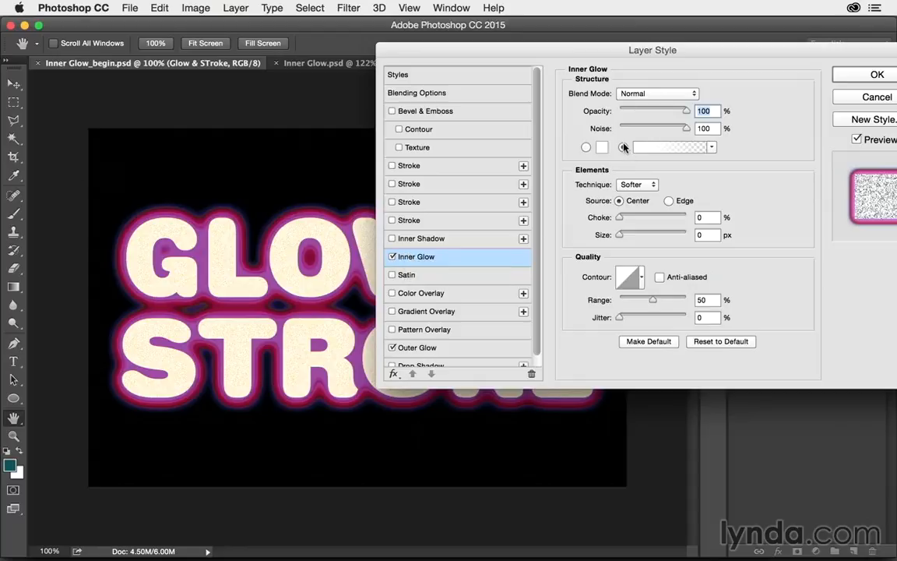
{"action": "left_click", "coordinate": [674, 148]}
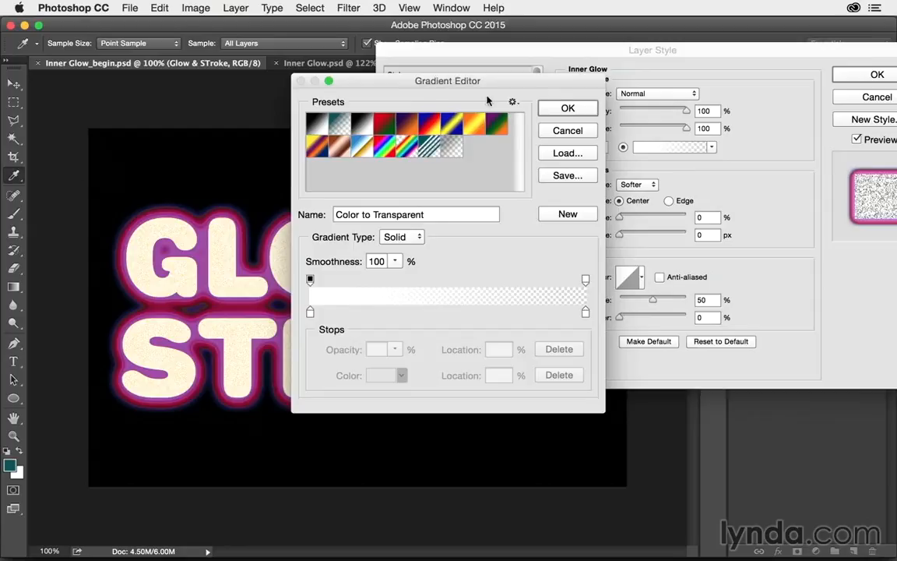
Step: Append the Metals gradient set to the presets and choose the Gold gradient for the Inner Glow
{"action": "left_click", "coordinate": [513, 103]}
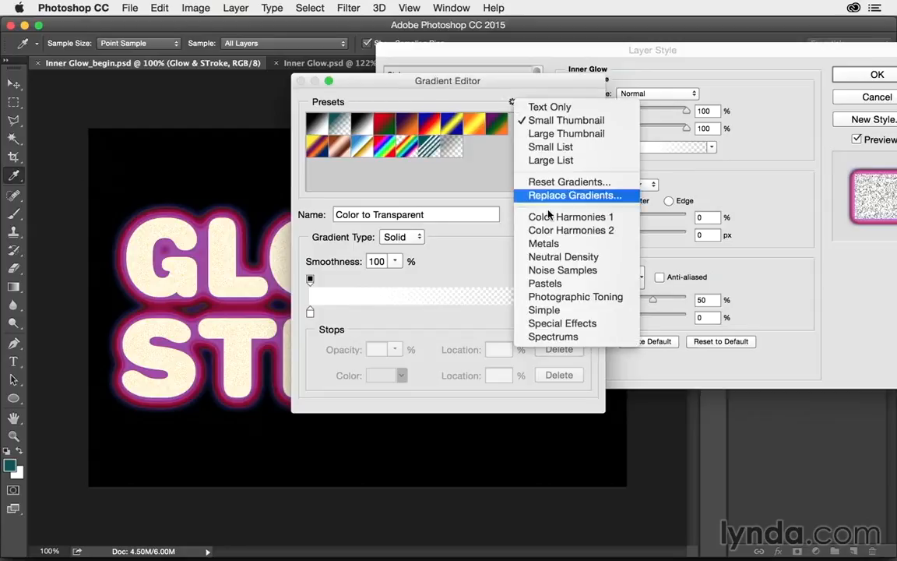
{"action": "left_click", "coordinate": [569, 247]}
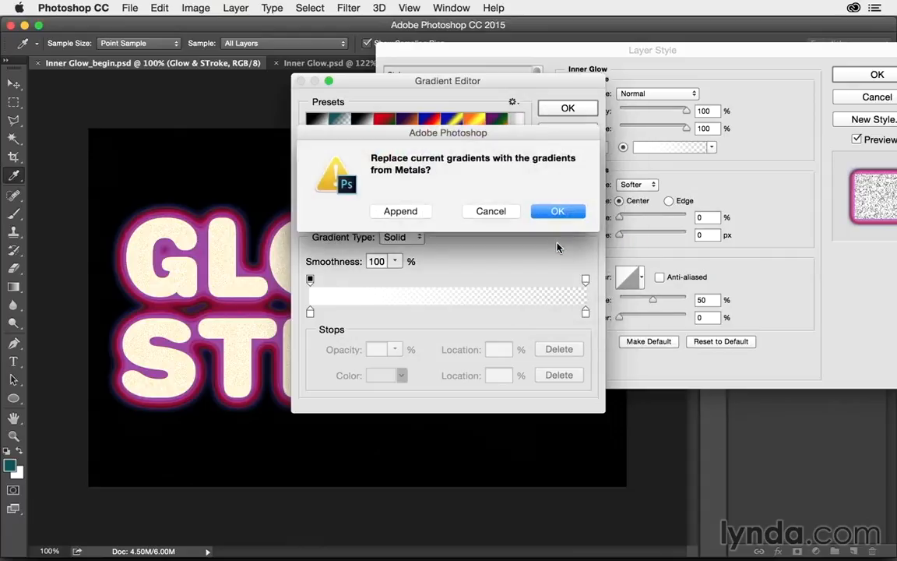
{"action": "left_click", "coordinate": [399, 209]}
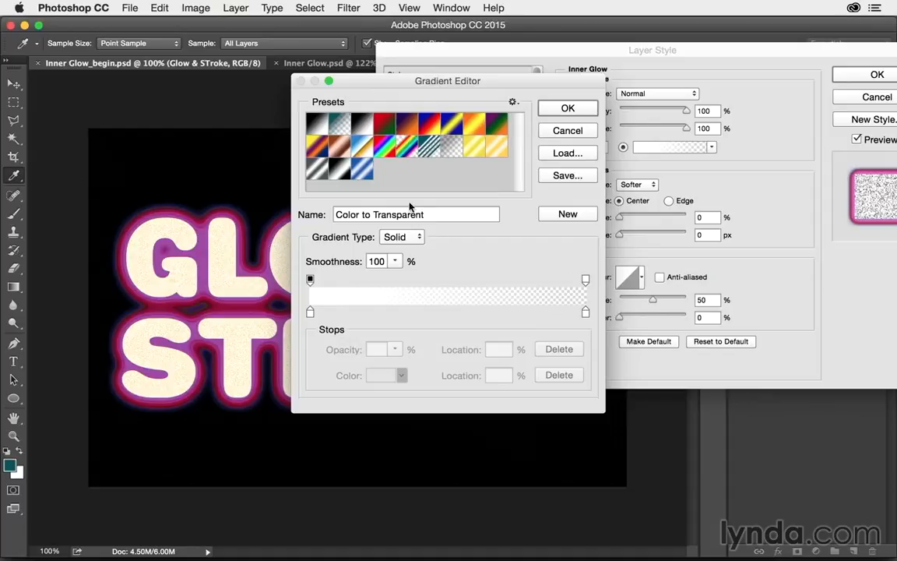
{"action": "left_click", "coordinate": [496, 148]}
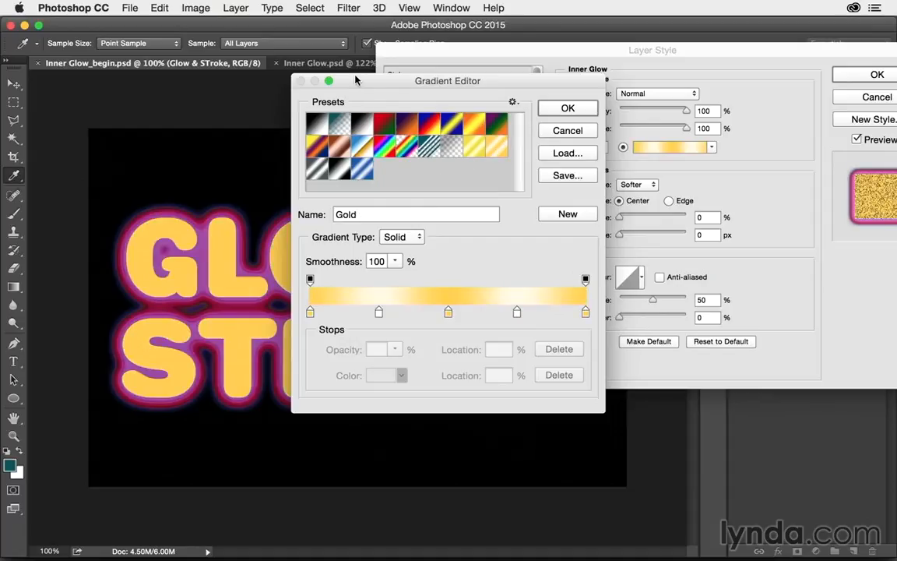
Step: Place the first cream color stop at 5% and the middle gold stop at 10%, and repeat alternating copies at 5% intervals along the gradient
{"action": "left_click_drag", "start_coordinate": [380, 85], "coordinate": [545, 141]}
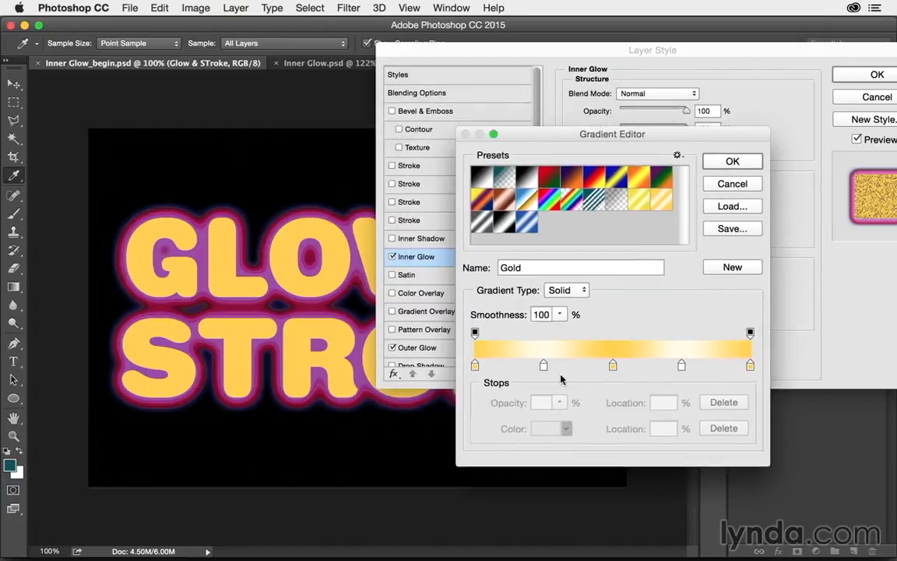
{"action": "left_click_drag", "start_coordinate": [545, 364], "coordinate": [494, 366]}
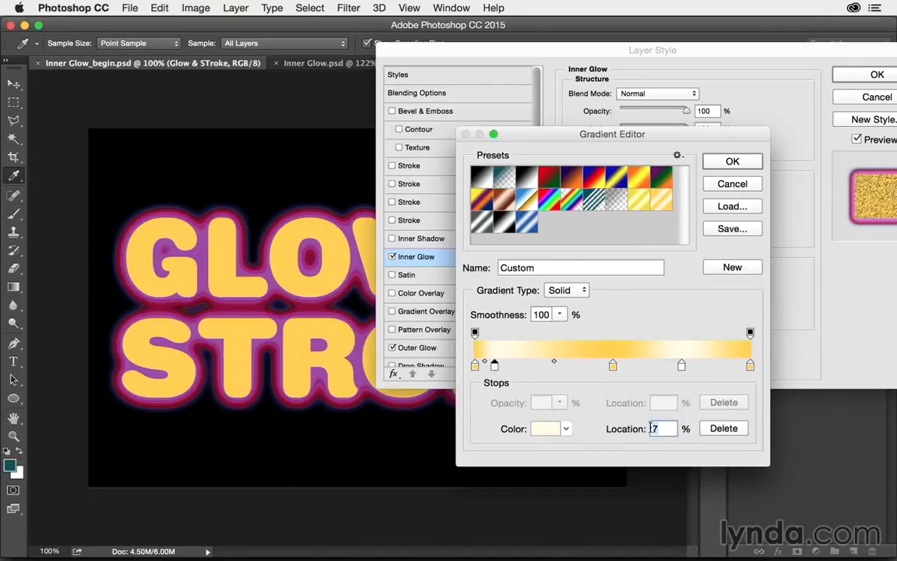
{"action": "type", "text": "5"}
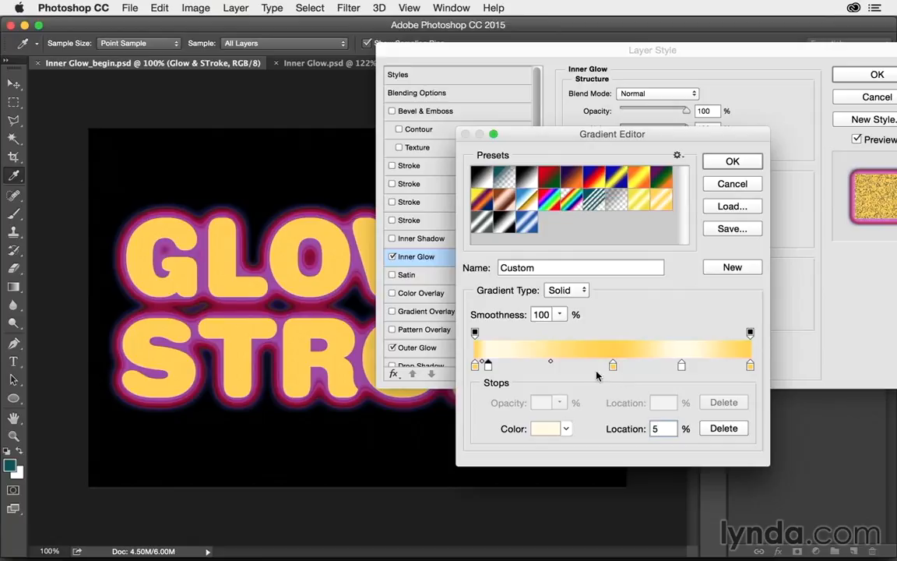
{"action": "left_click_drag", "start_coordinate": [613, 369], "coordinate": [508, 366]}
{"action": "double_click", "coordinate": [662, 428]}
{"action": "type", "text": "10"}
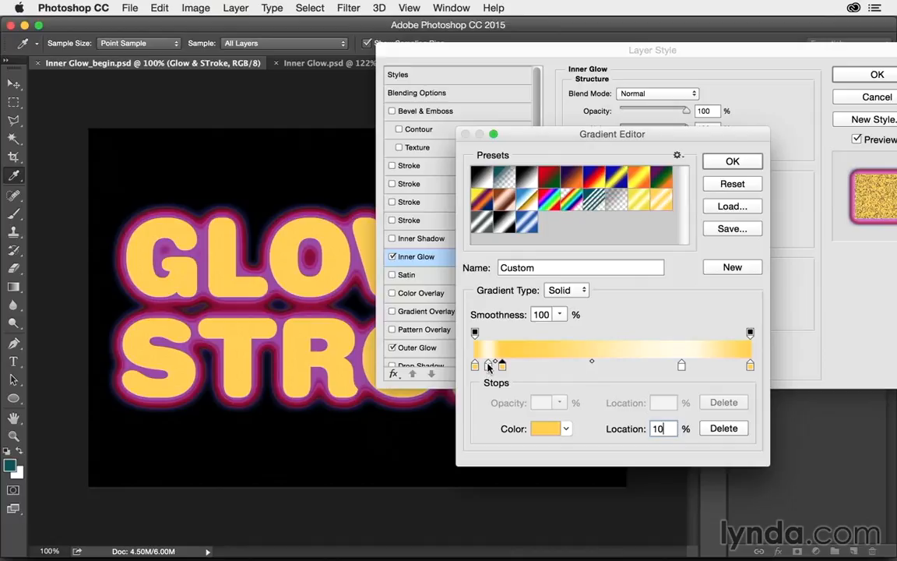
{"action": "left_click_drag", "start_coordinate": [489, 366], "coordinate": [549, 369]}
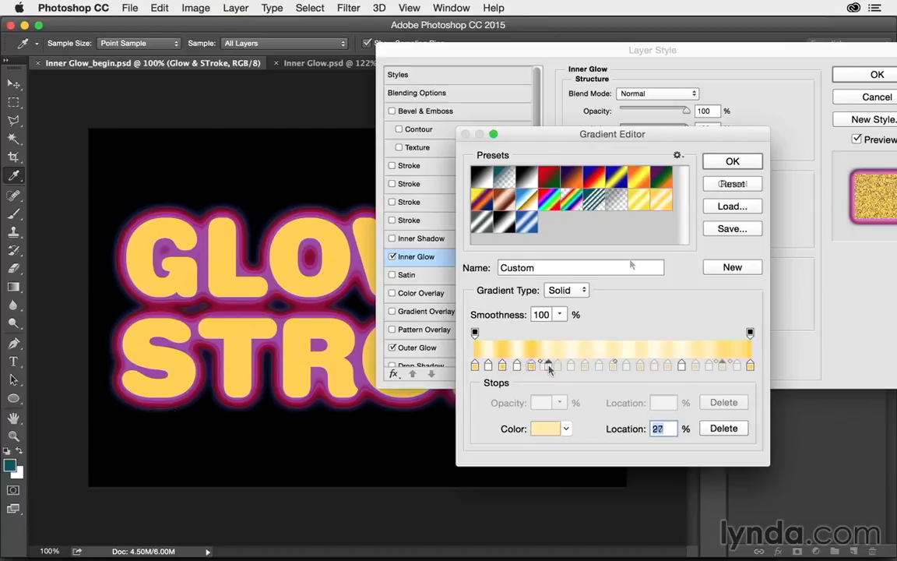
{"action": "left_click", "coordinate": [723, 365]}
Step: Name the gradient "gold stripes", save it as a new preset and apply it to the Inner Glow
{"action": "double_click", "coordinate": [521, 268]}
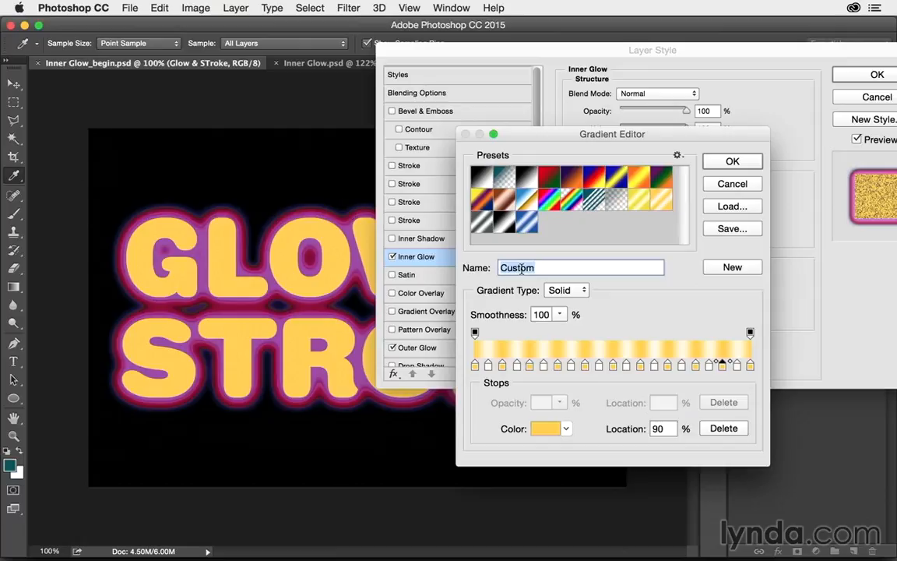
{"action": "type", "text": "gold stripes"}
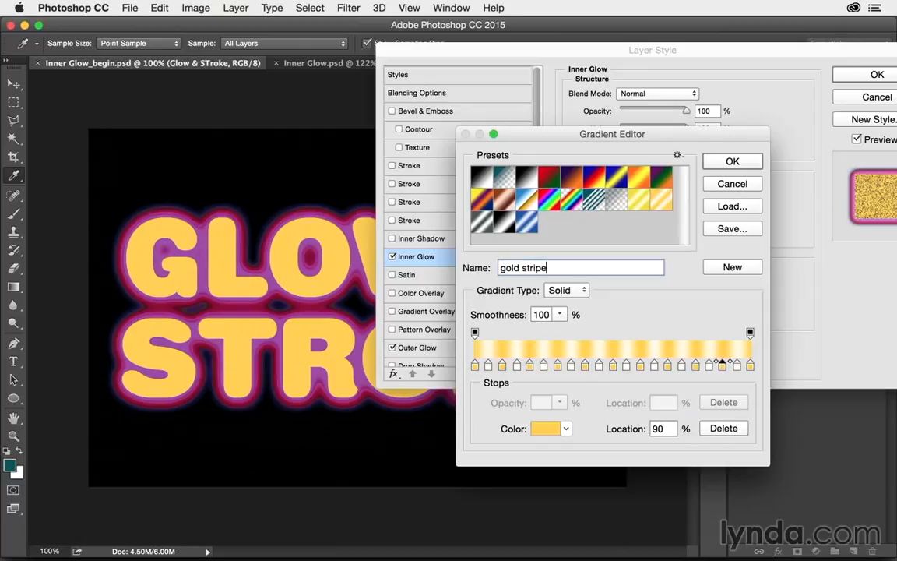
{"action": "key", "text": "Tab"}
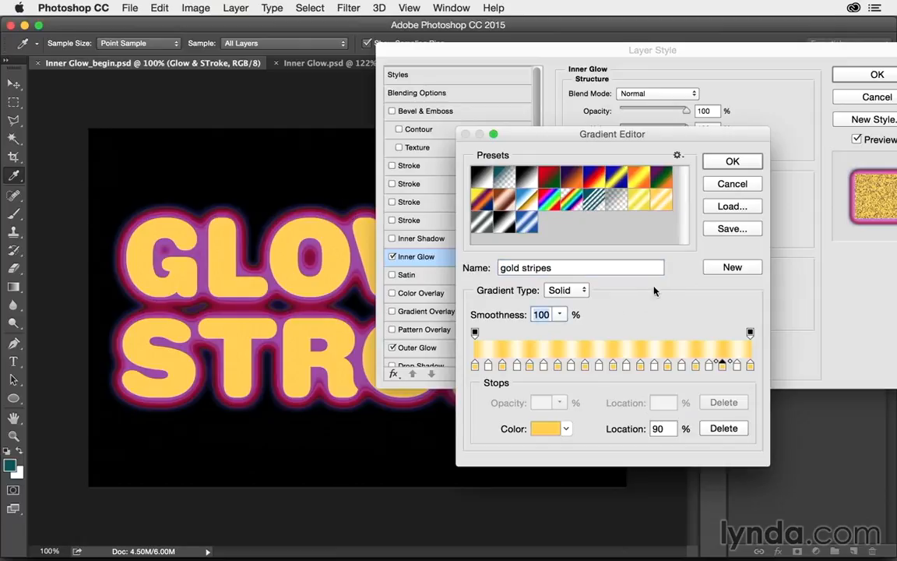
{"action": "left_click", "coordinate": [715, 271]}
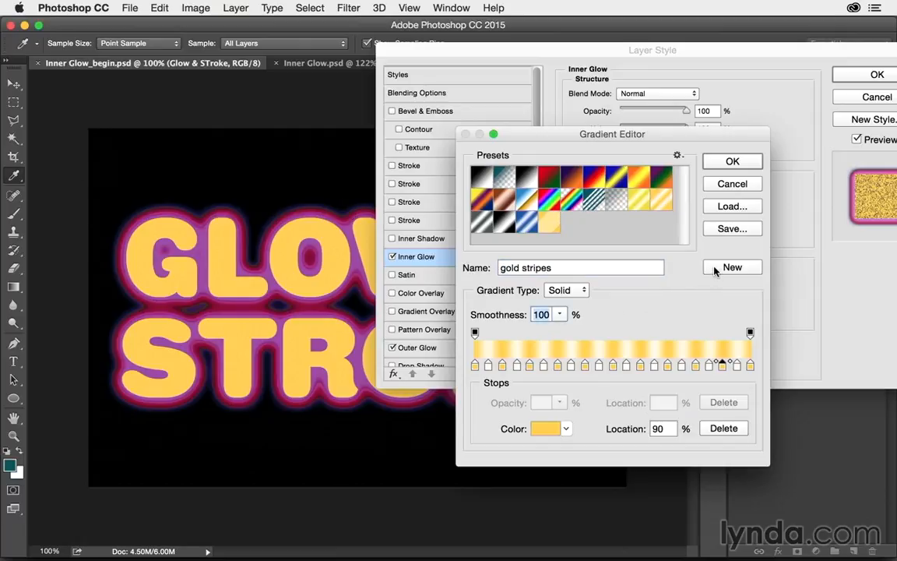
{"action": "left_click", "coordinate": [730, 162]}
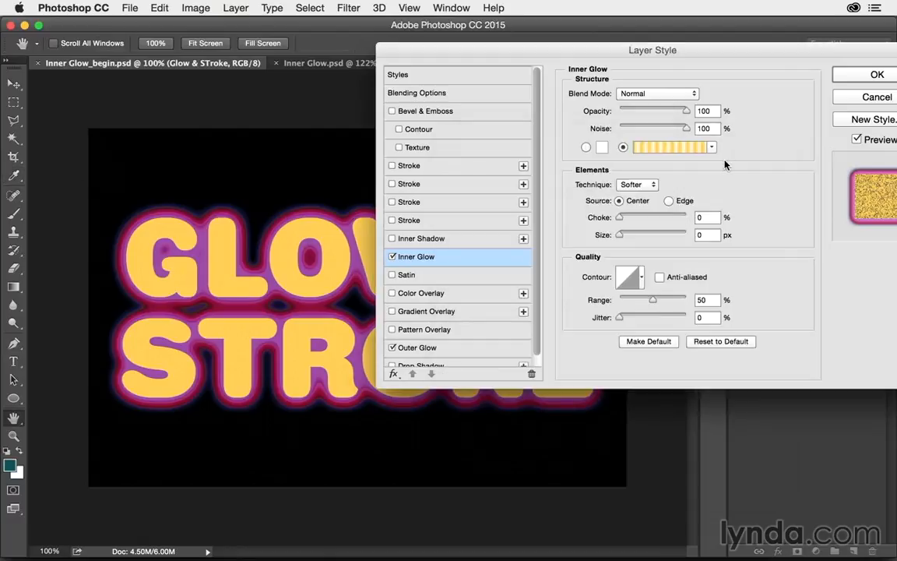
Step: Set the Inner Glow's opacity to 75% and its noise to 0%
{"action": "double_click", "coordinate": [707, 111]}
{"action": "type", "text": "75"}
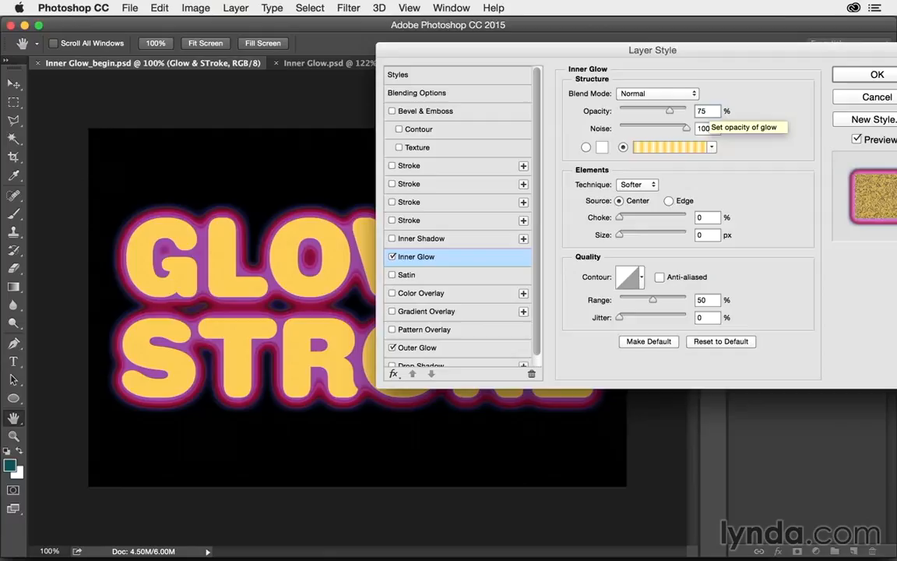
{"action": "key", "text": "Tab"}
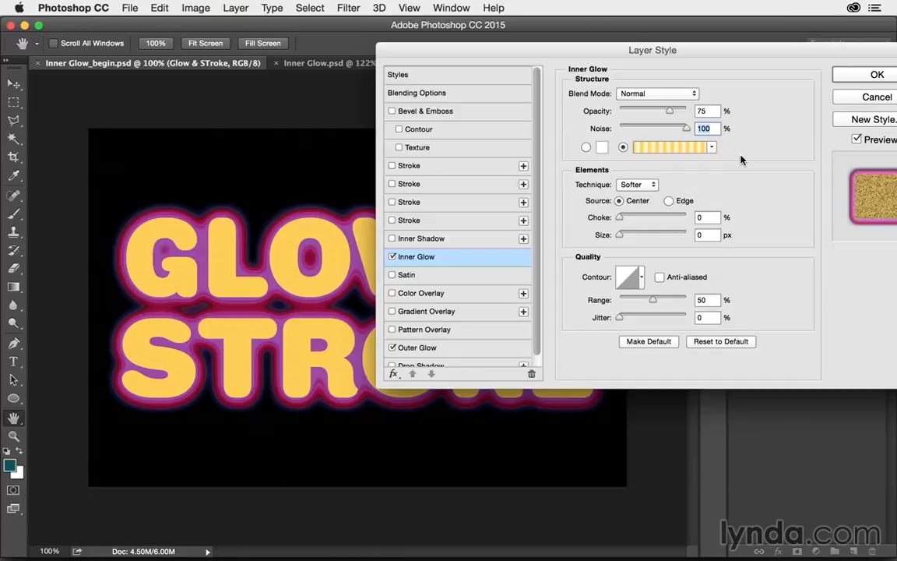
{"action": "type", "text": "0"}
{"action": "key", "text": "Tab"}
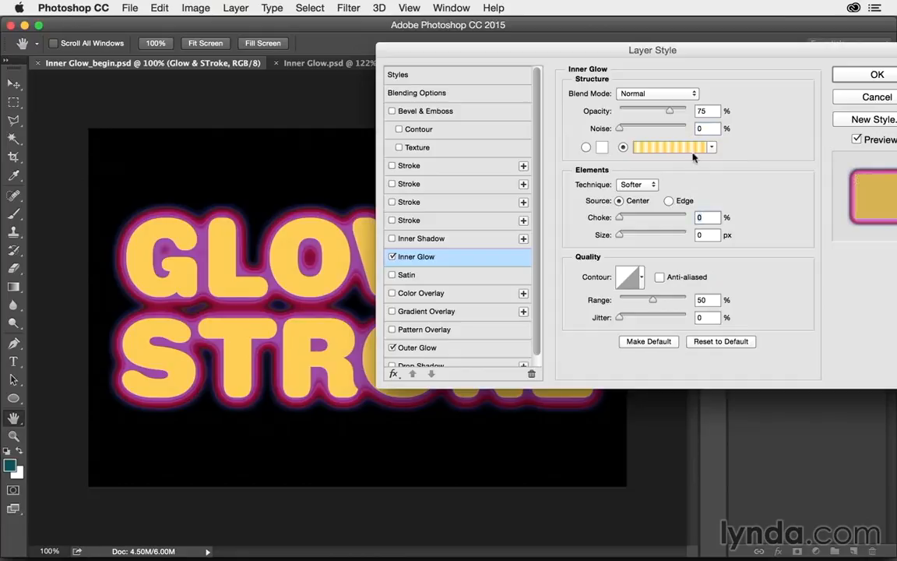
Step: Make the Inner Glow start from the Edge with the Precise technique and a size of 68 px
{"action": "left_click", "coordinate": [669, 201]}
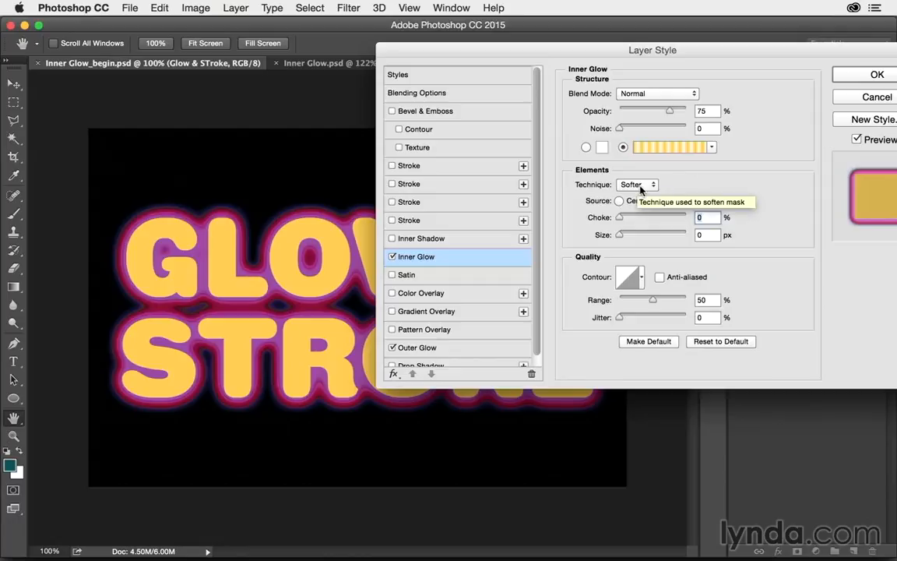
{"action": "left_click", "coordinate": [640, 187]}
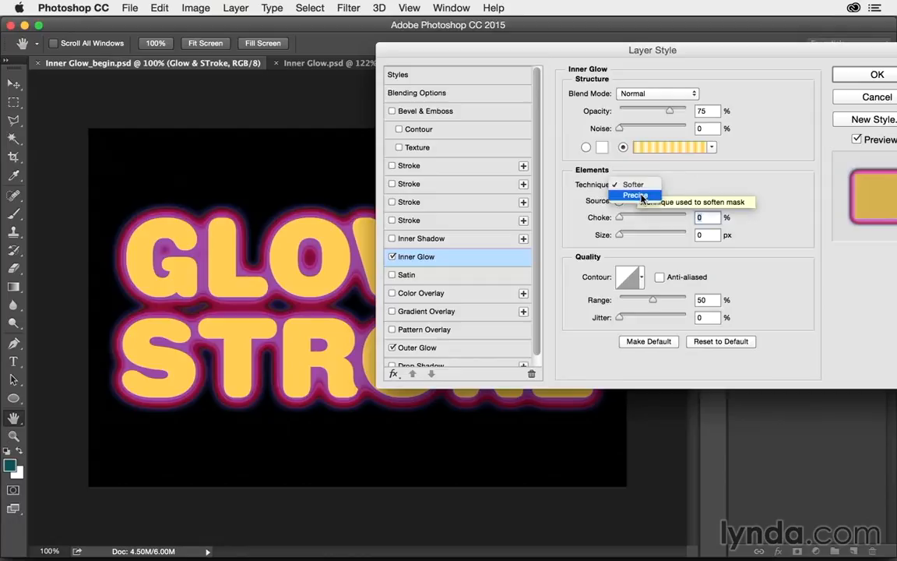
{"action": "left_click", "coordinate": [641, 196]}
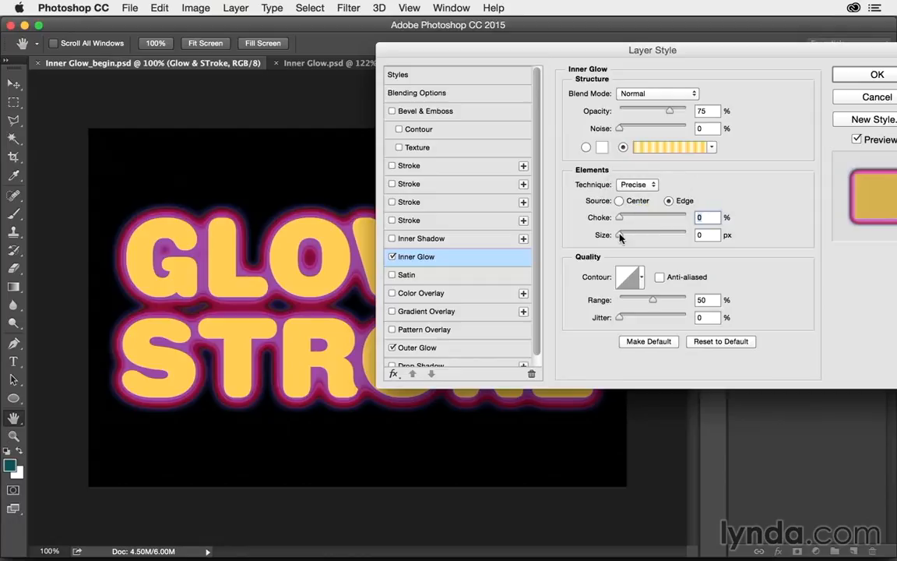
{"action": "left_click_drag", "start_coordinate": [705, 235], "coordinate": [690, 238]}
{"action": "type", "text": "68"}
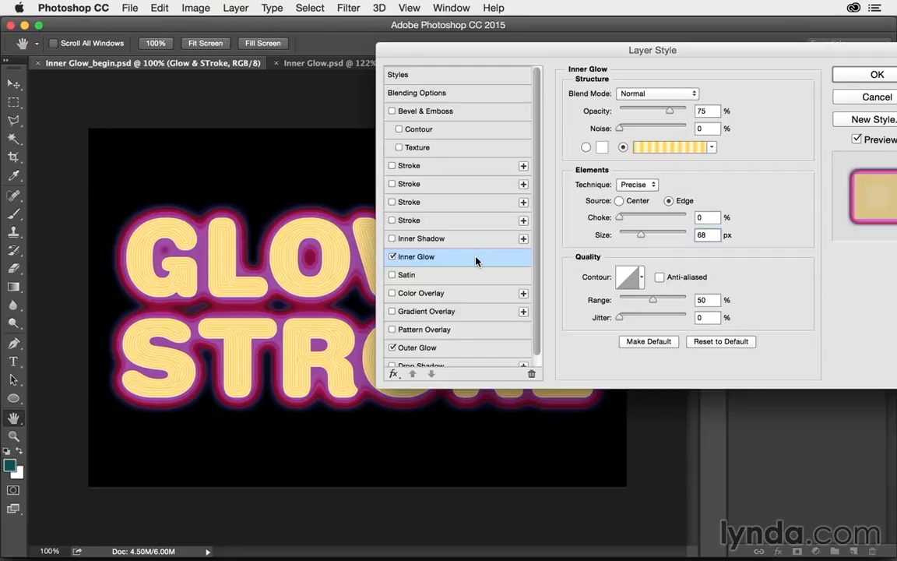
{"action": "key", "text": "Tab"}
Step: Delete the hidden effects from the layer style list and add a Stroke effect
{"action": "left_click", "coordinate": [393, 375]}
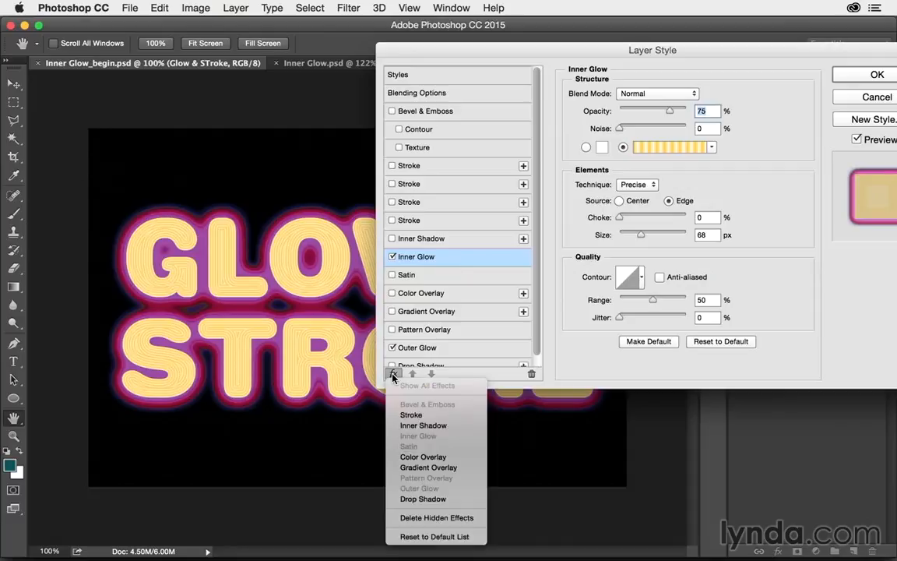
{"action": "left_click", "coordinate": [441, 519]}
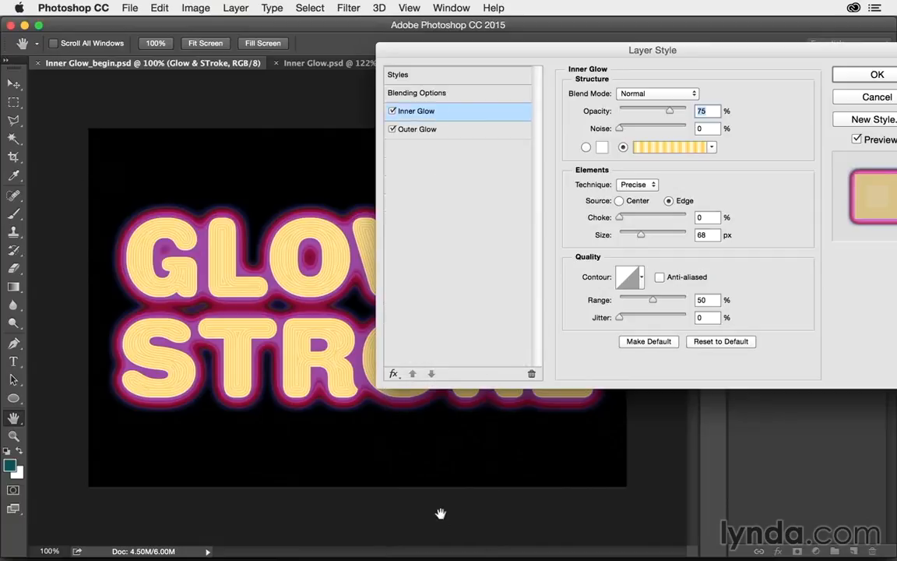
{"action": "left_click", "coordinate": [393, 374]}
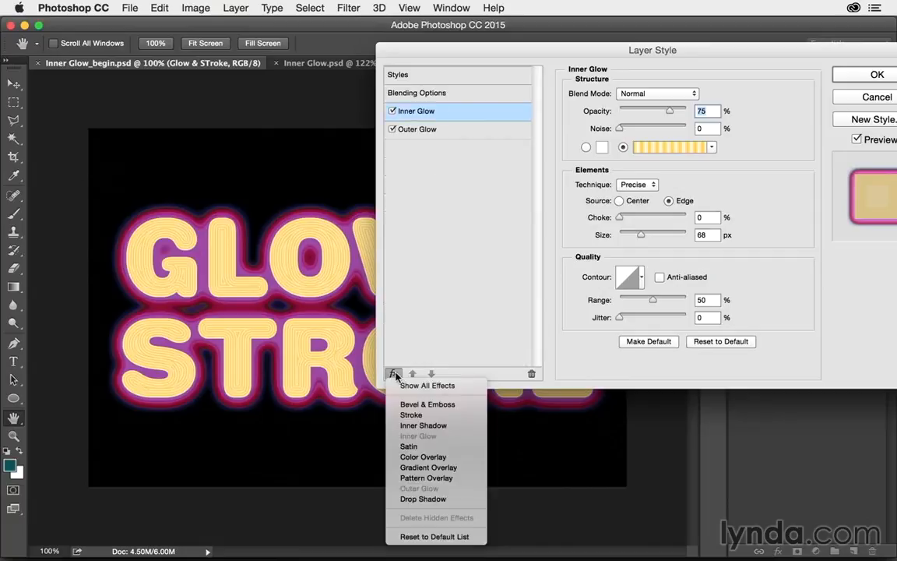
{"action": "left_click", "coordinate": [460, 414]}
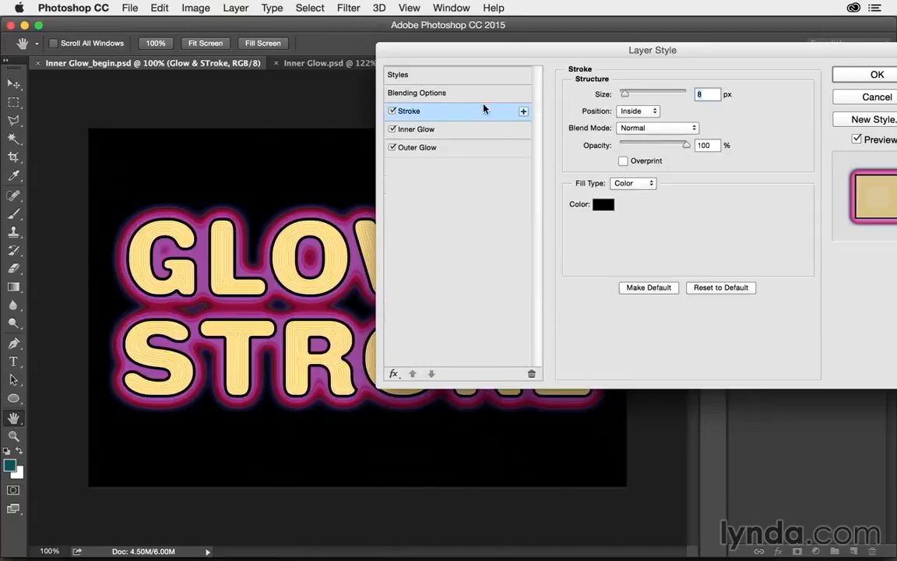
Step: Position the stroke Outside at a size of 20 px and color it RGB 241, 153, 70
{"action": "left_click", "coordinate": [642, 111]}
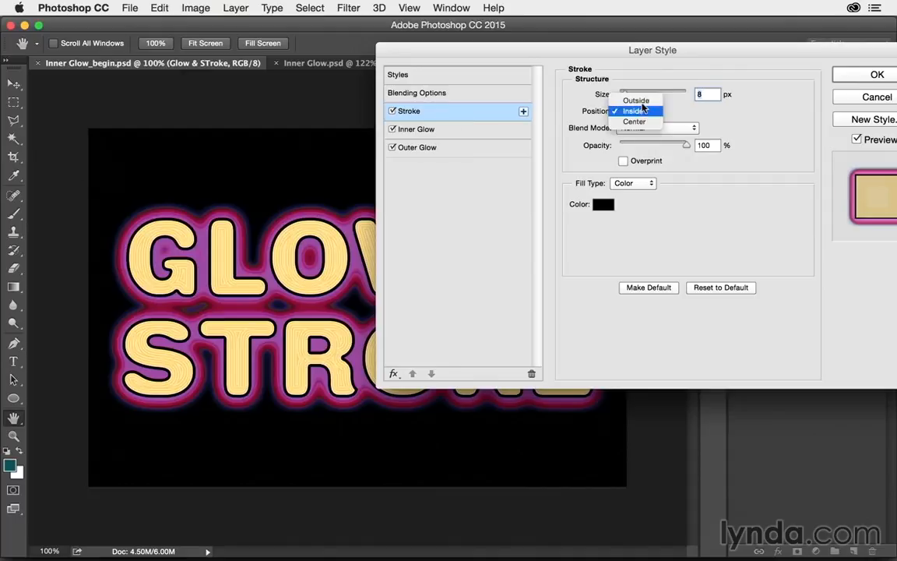
{"action": "left_click", "coordinate": [642, 100]}
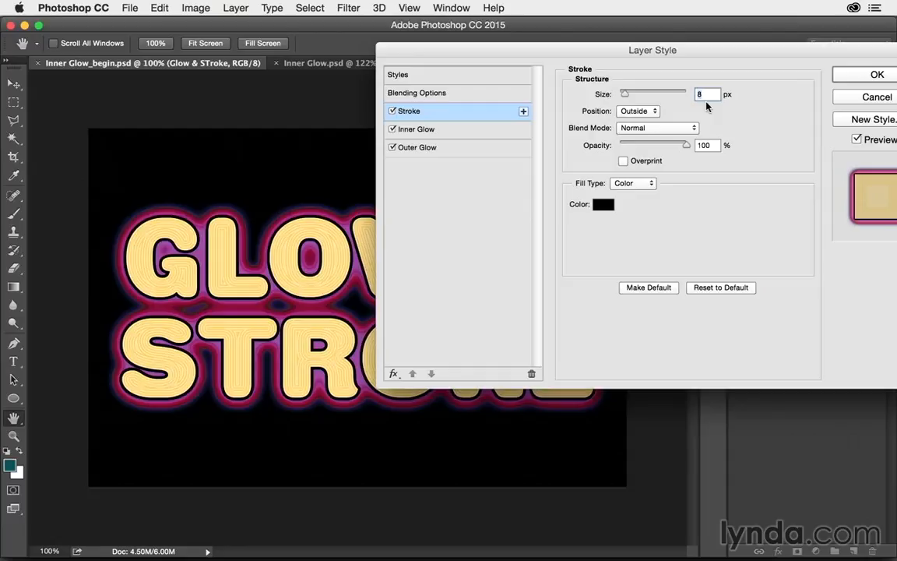
{"action": "type", "text": "20"}
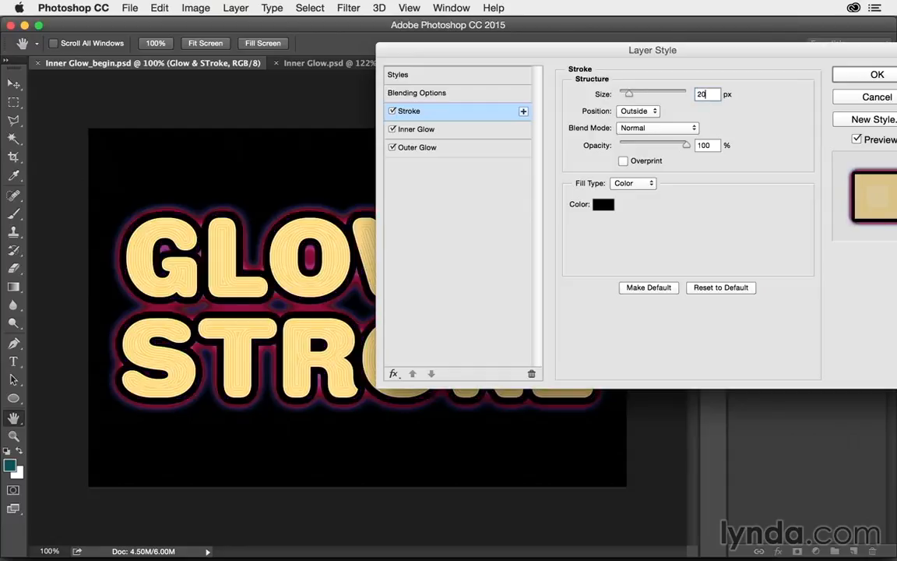
{"action": "left_click", "coordinate": [600, 206]}
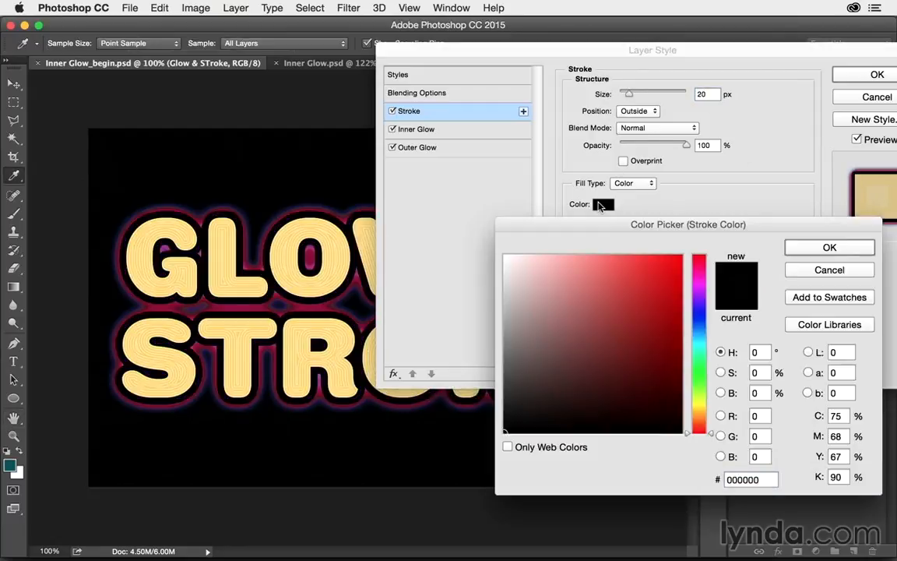
{"action": "double_click", "coordinate": [757, 417]}
{"action": "type", "text": "241"}
{"action": "type", "text": "153"}
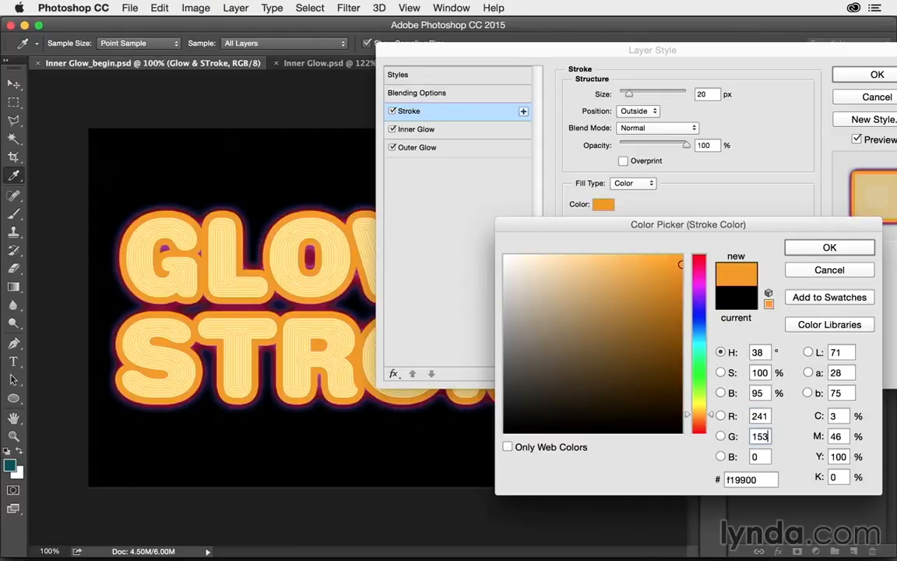
{"action": "key", "text": "Tab"}
{"action": "type", "text": "70"}
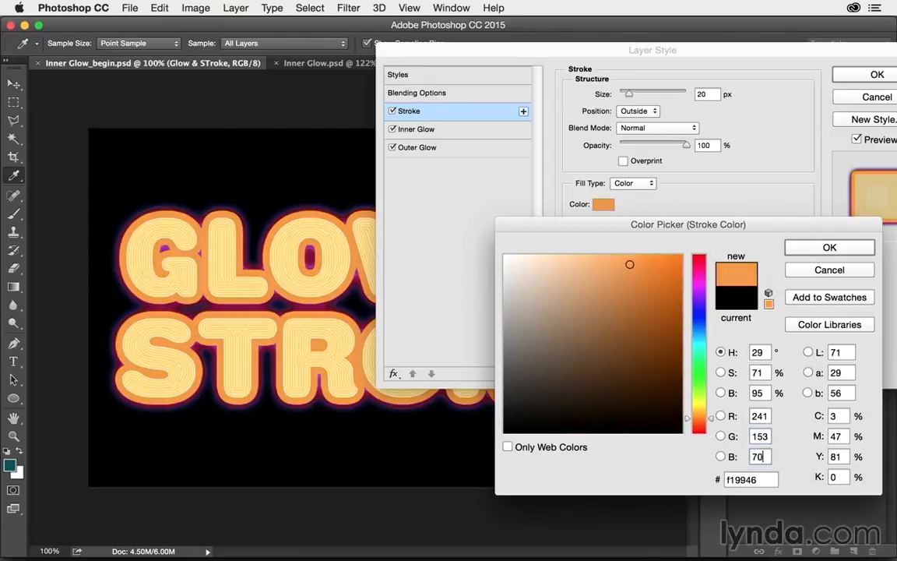
{"action": "key", "text": "Return"}
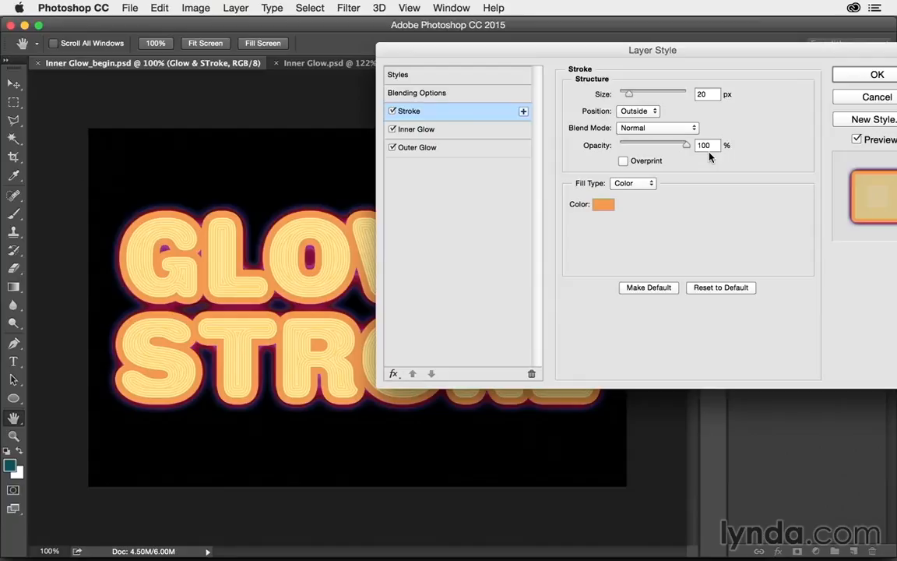
Step: Add a second stroke above the first with a size of 15 px and the color RGB 240, 198, 73
{"action": "left_click", "coordinate": [524, 112]}
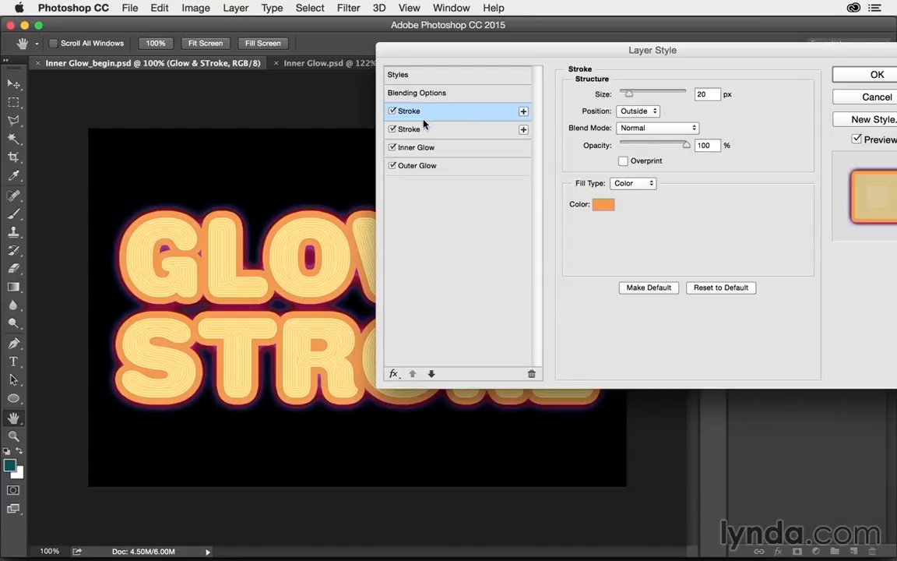
{"action": "double_click", "coordinate": [702, 93]}
{"action": "type", "text": "15"}
{"action": "left_click", "coordinate": [602, 205]}
{"action": "double_click", "coordinate": [762, 415]}
{"action": "type", "text": "240"}
{"action": "key", "text": "Tab"}
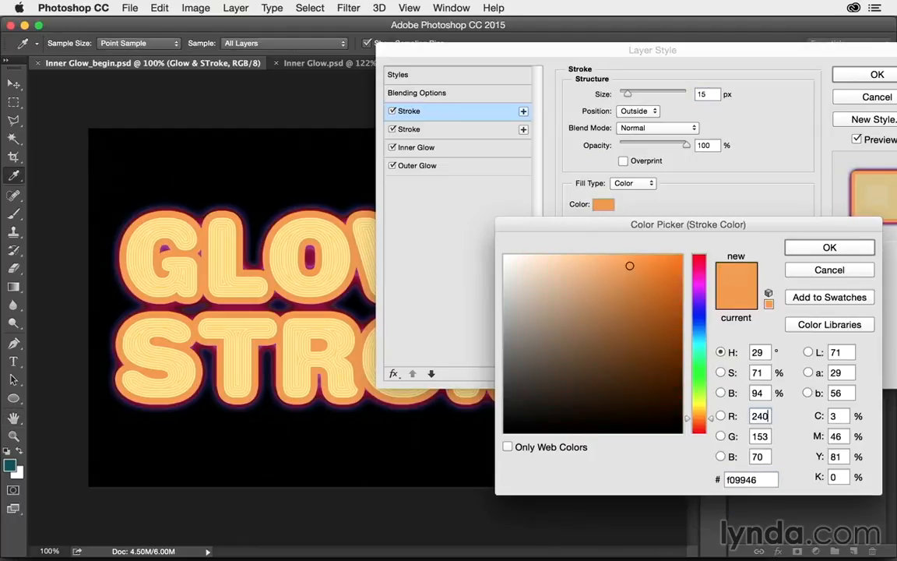
{"action": "type", "text": "198"}
{"action": "key", "text": "Tab"}
{"action": "type", "text": "73"}
{"action": "key", "text": "Tab"}
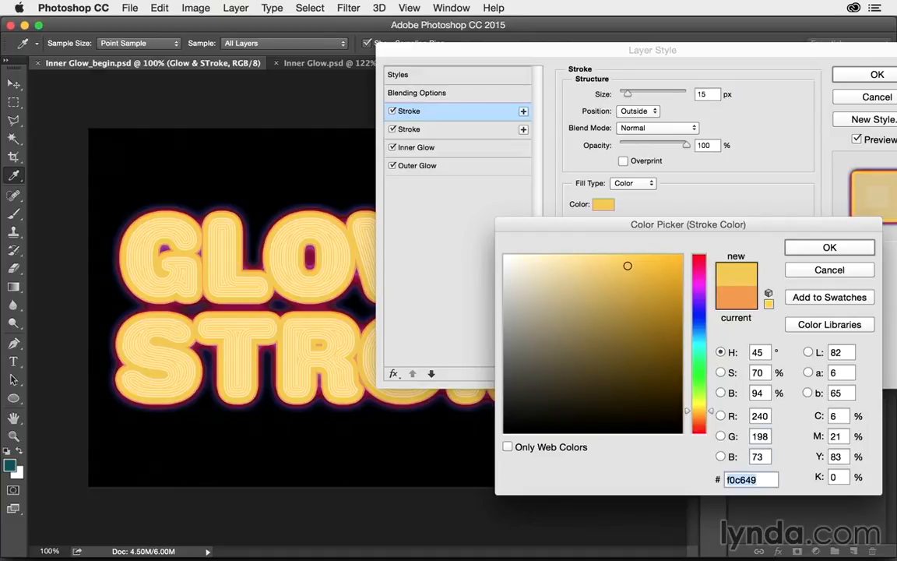
{"action": "left_click", "coordinate": [808, 247]}
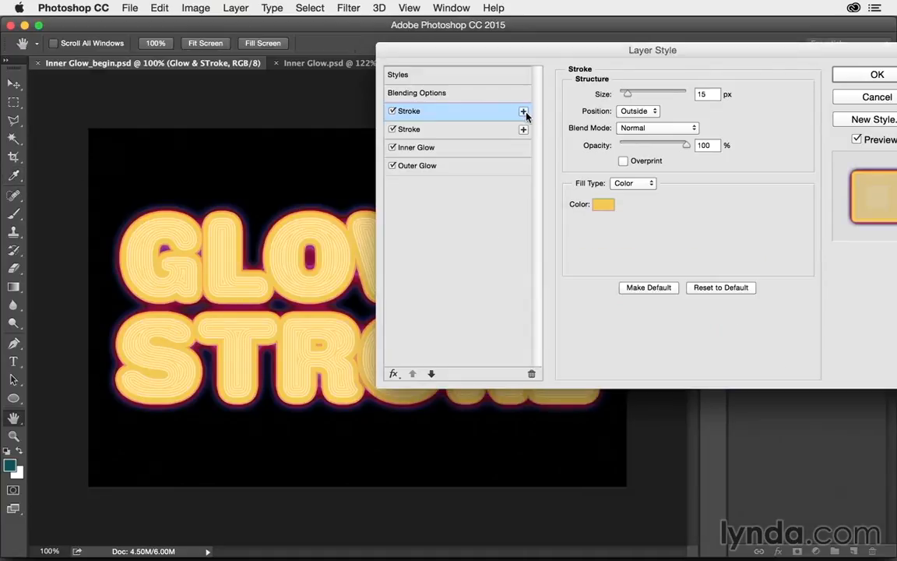
Step: Add a third stroke on top with a size of 10 px and the color RGB 179, 67, 43
{"action": "left_click", "coordinate": [523, 112]}
{"action": "double_click", "coordinate": [706, 93]}
{"action": "type", "text": "1"}
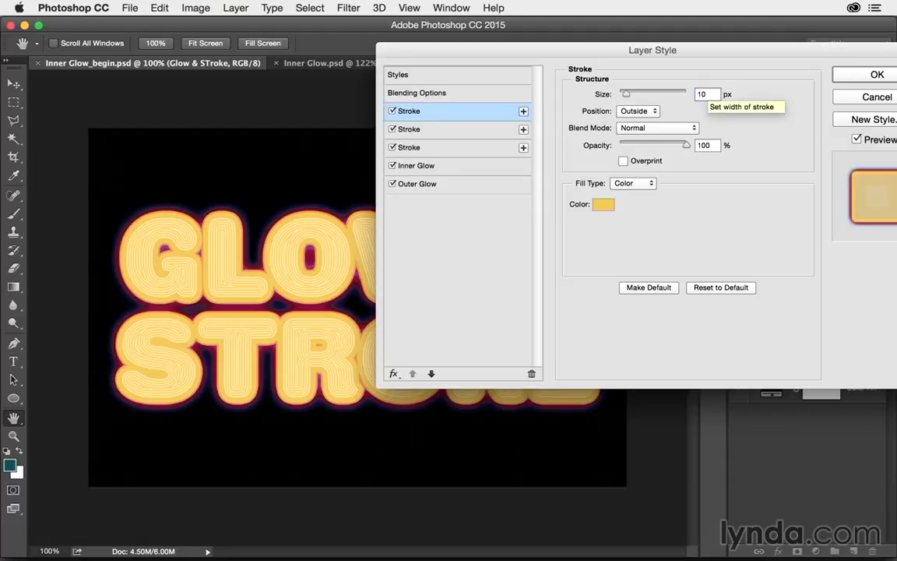
{"action": "left_click", "coordinate": [604, 204]}
{"action": "left_click", "coordinate": [759, 416]}
{"action": "type", "text": "179"}
{"action": "key", "text": "Tab"}
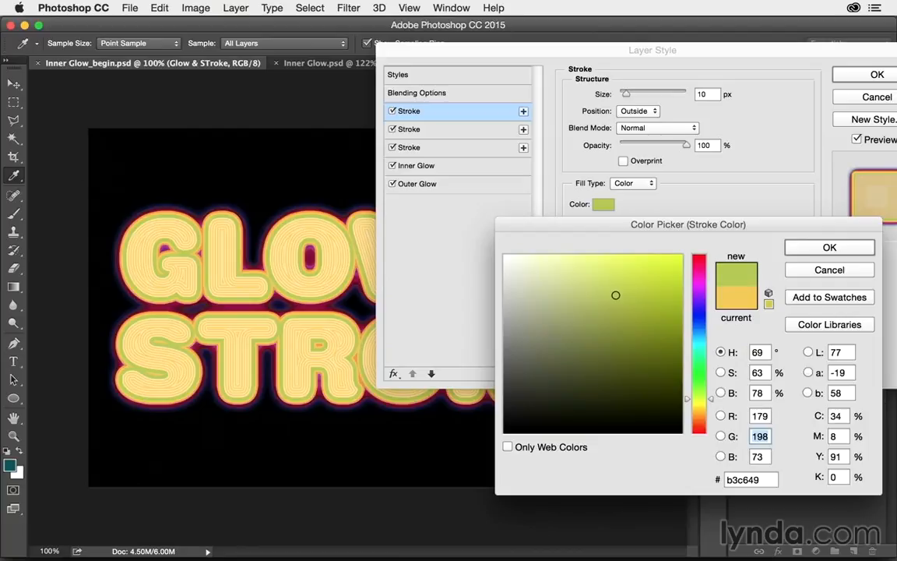
{"action": "type", "text": "67"}
{"action": "key", "text": "Tab"}
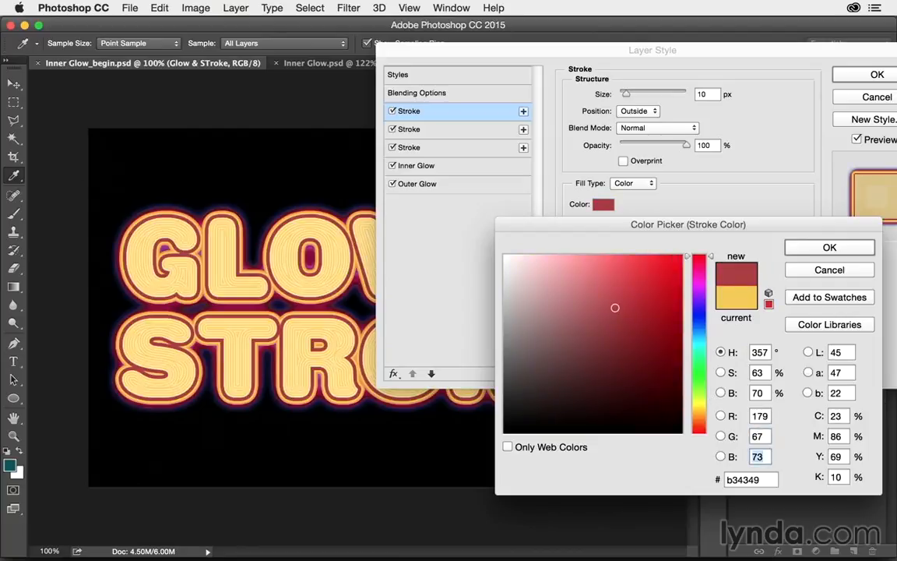
{"action": "type", "text": "43"}
{"action": "left_click", "coordinate": [827, 249]}
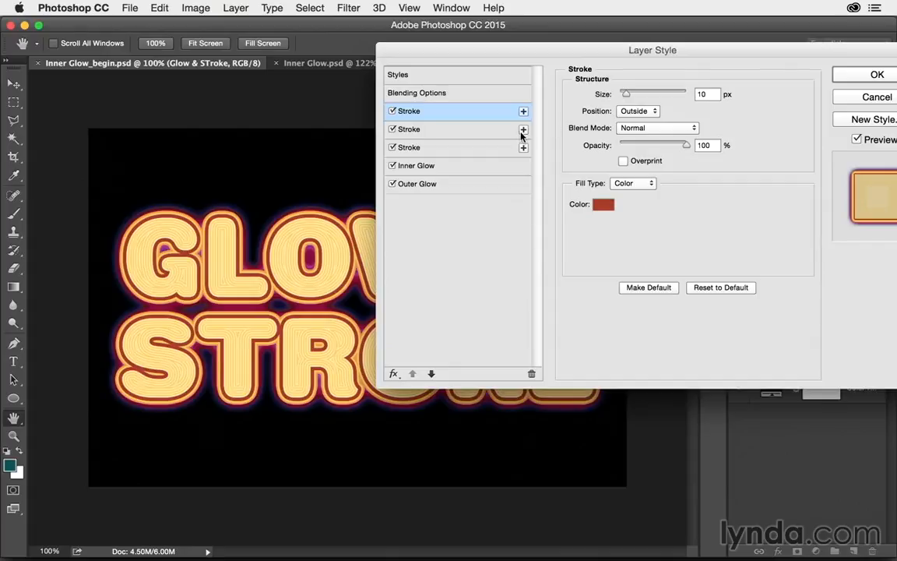
Step: Add a fourth stroke of 5 px colored RGB 241, 153, 70 and apply the layer style to the text
{"action": "left_click", "coordinate": [523, 112]}
{"action": "left_click", "coordinate": [701, 94]}
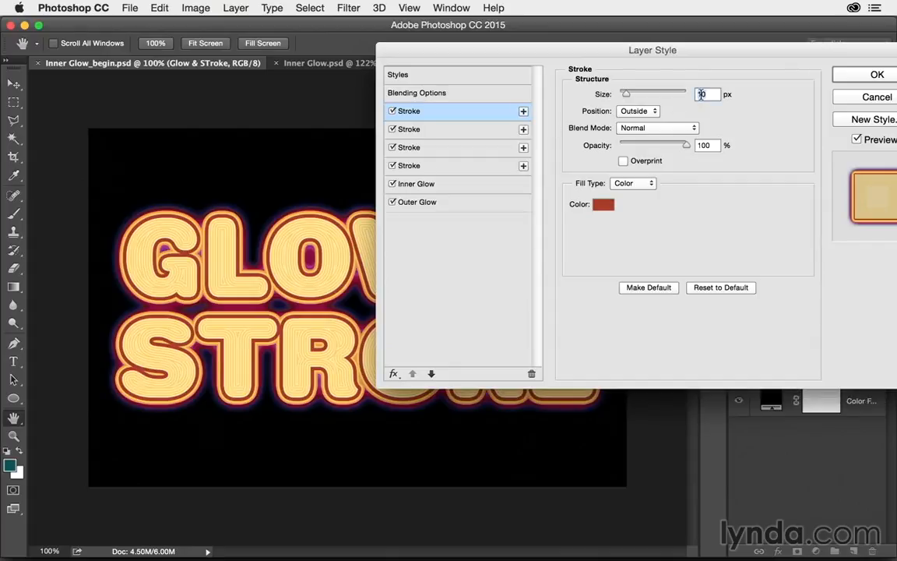
{"action": "type", "text": "5"}
{"action": "left_click", "coordinate": [603, 204]}
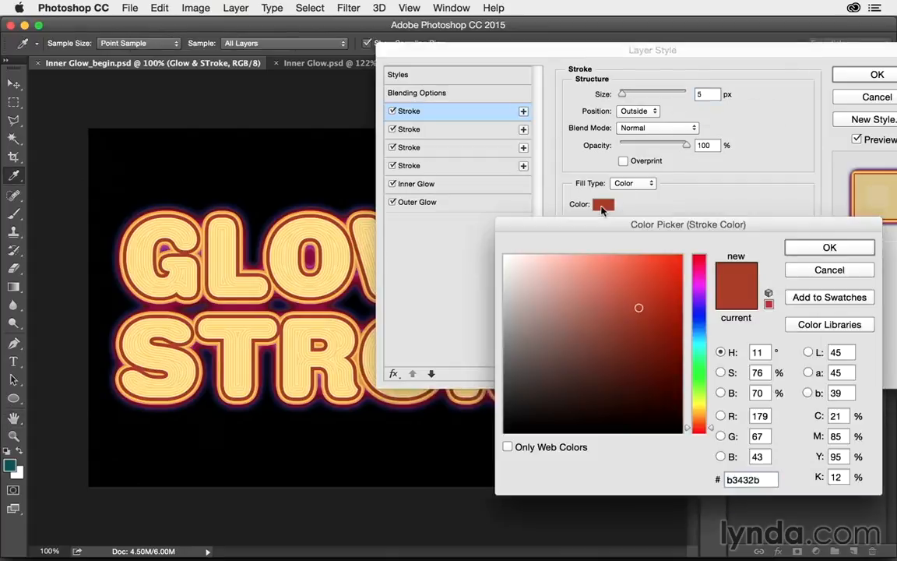
{"action": "left_click", "coordinate": [761, 416]}
{"action": "type", "text": "241"}
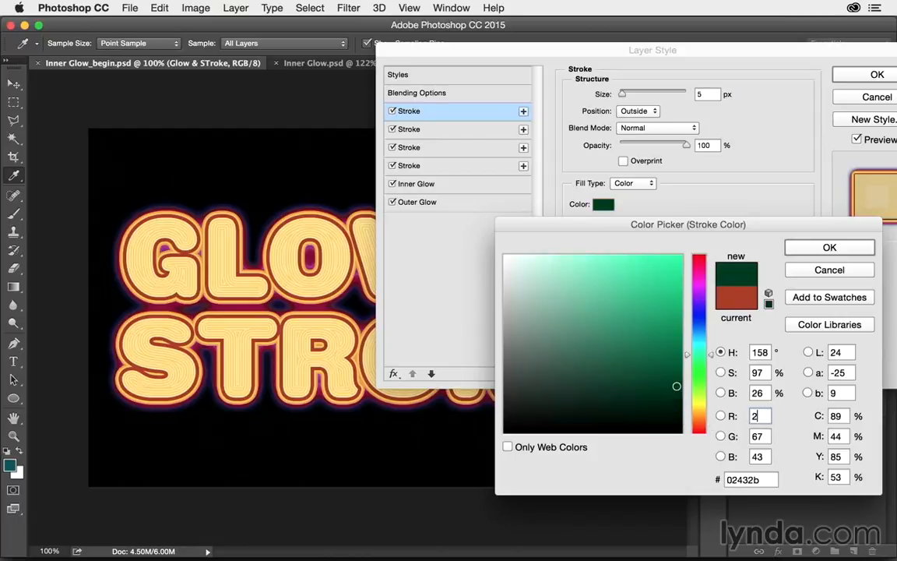
{"action": "key", "text": "Tab"}
{"action": "type", "text": "153"}
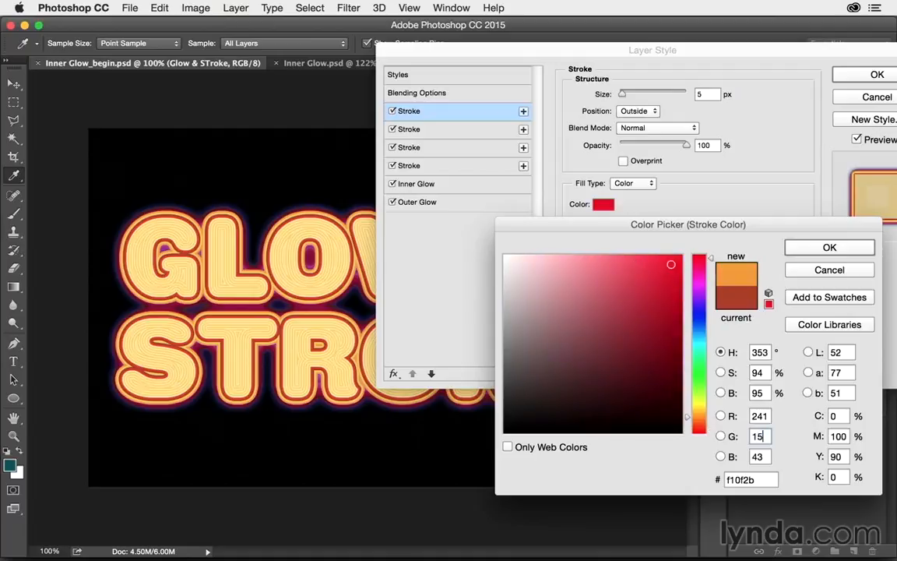
{"action": "key", "text": "Tab"}
{"action": "type", "text": "70"}
{"action": "key", "text": "Tab"}
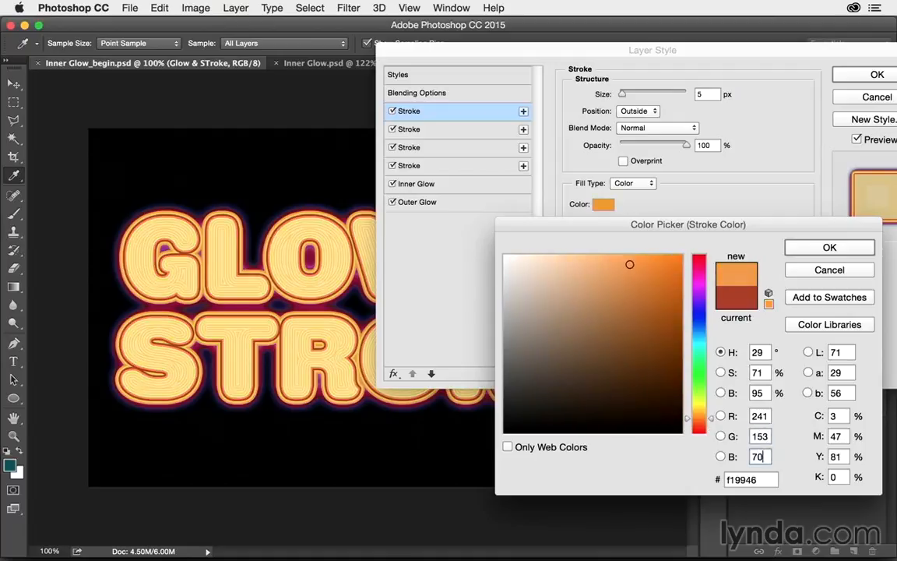
{"action": "left_click", "coordinate": [808, 246]}
{"action": "left_click", "coordinate": [854, 76]}
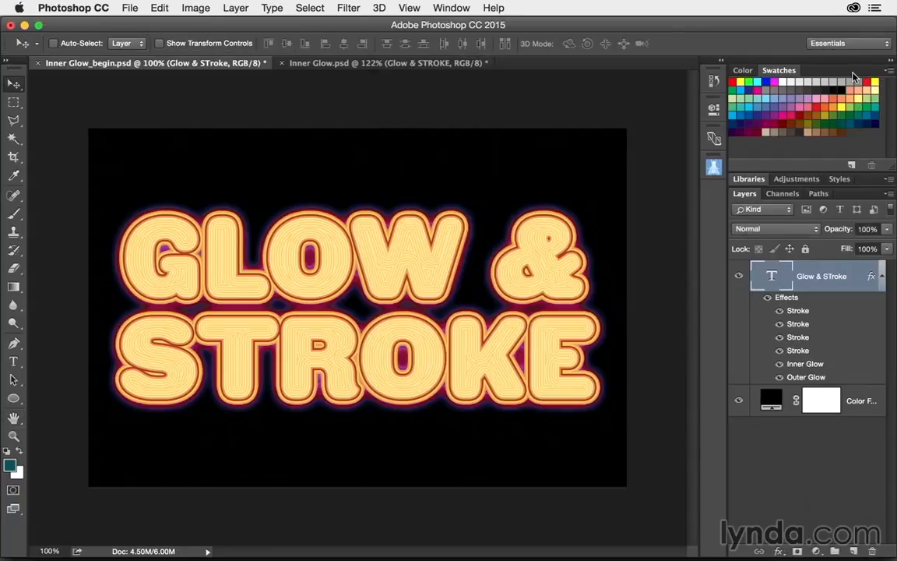
Step: Replace all the text in the Glow & STroke layer with "WARM", keeping its layer effects
{"action": "left_click", "coordinate": [13, 362]}
{"action": "left_click", "coordinate": [258, 247]}
{"action": "key", "text": "super+a"}
{"action": "type", "text": "W"}
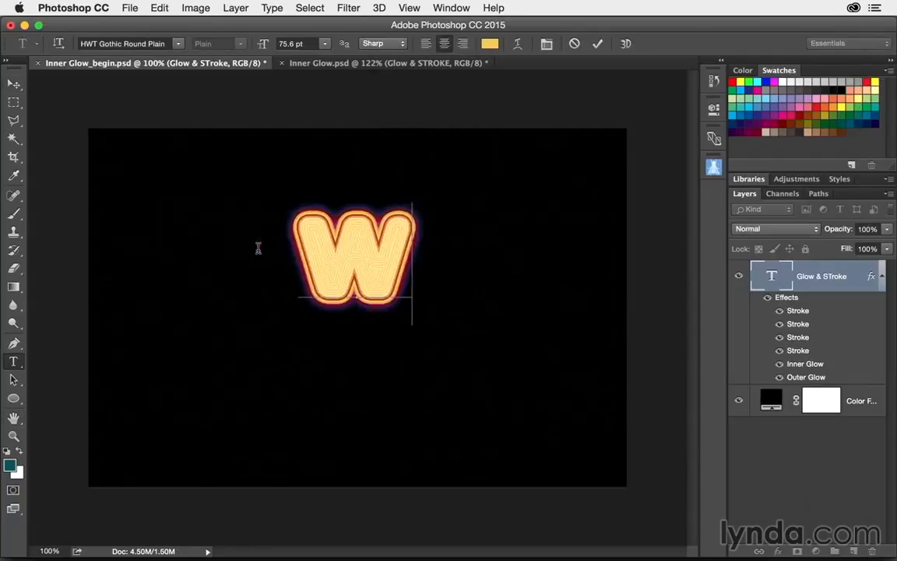
{"action": "type", "text": "ARM"}
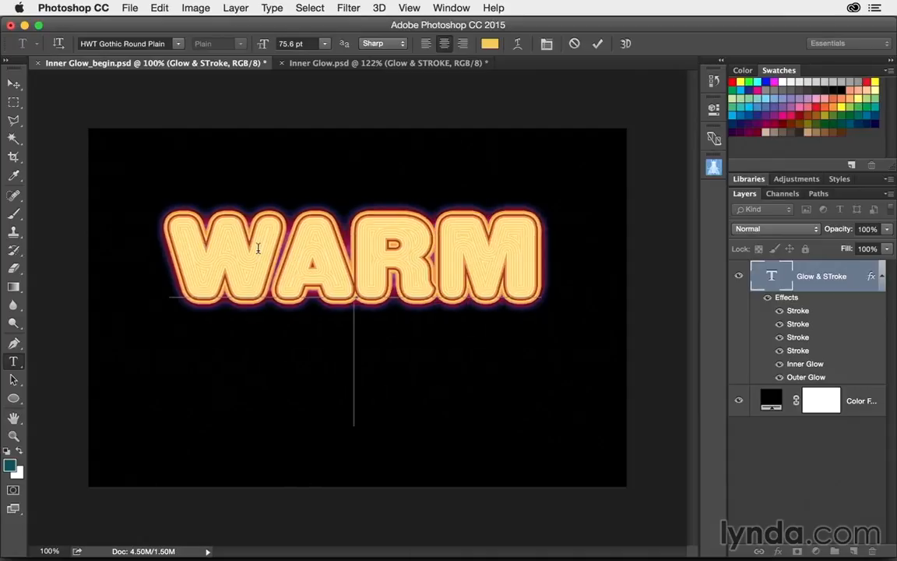